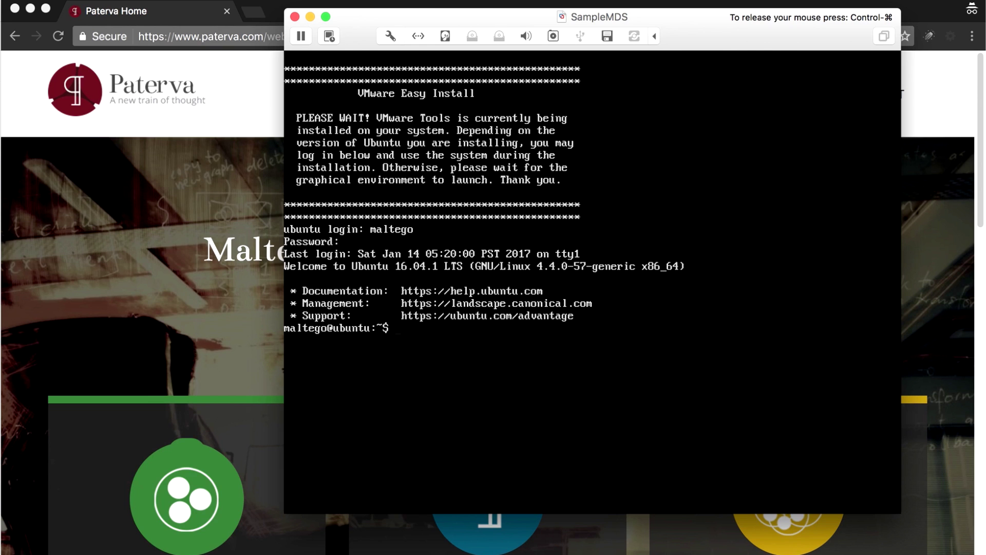
- Run ifconfig in the VM to reveal its address 192.168.97.140, then bring Chrome forward
text(onfig)
key(Return)
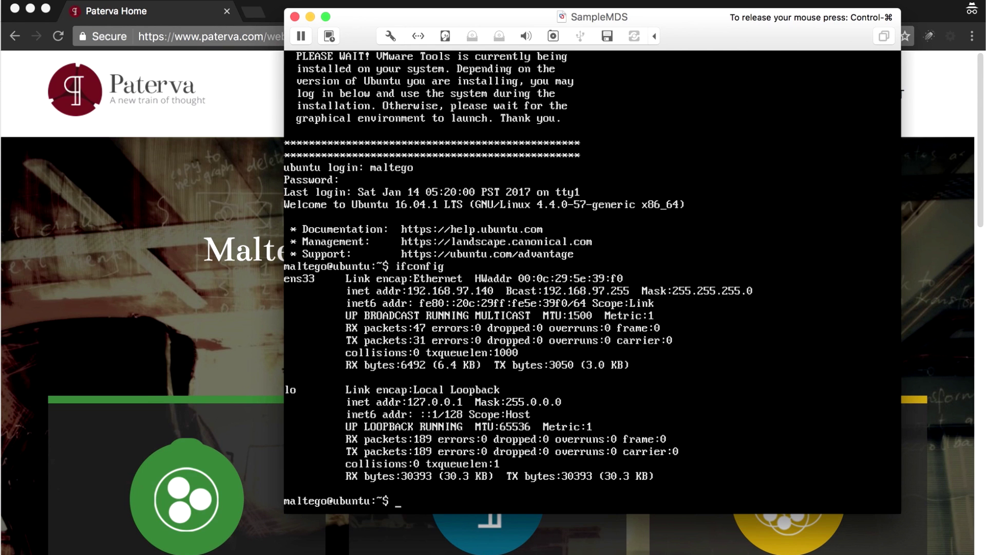
key(ctrl+super)
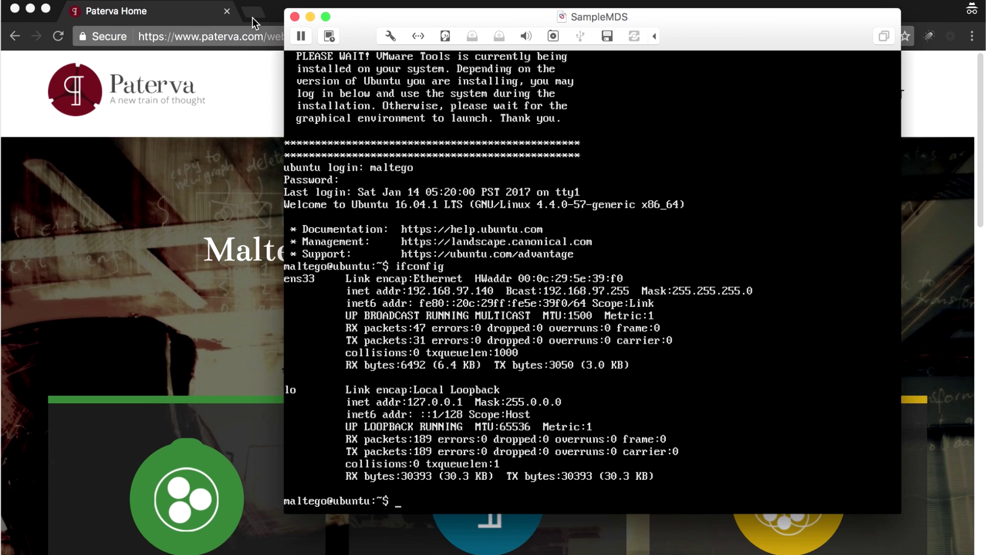
click(176, 11)
click(175, 39)
text(https://192.168.97)
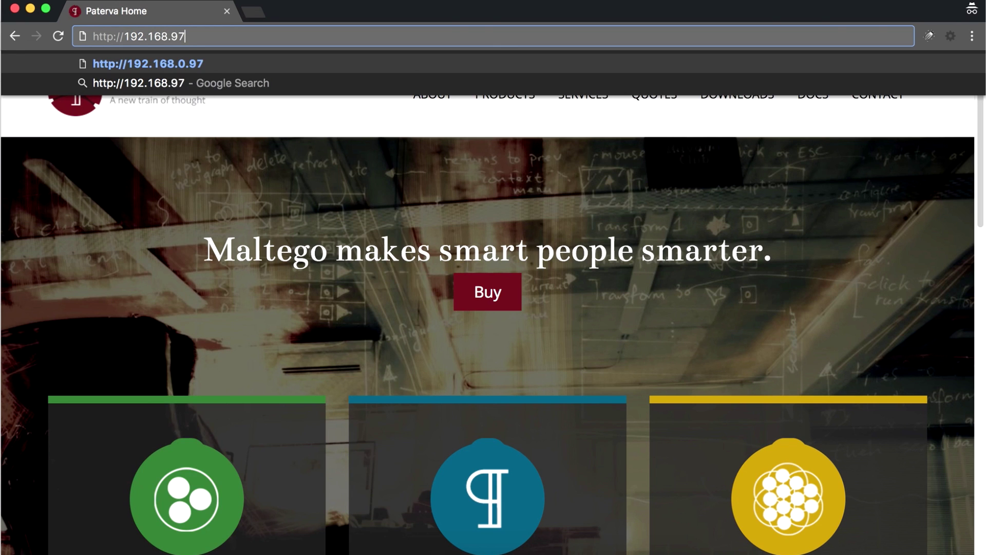
text(.140)
key(Return)
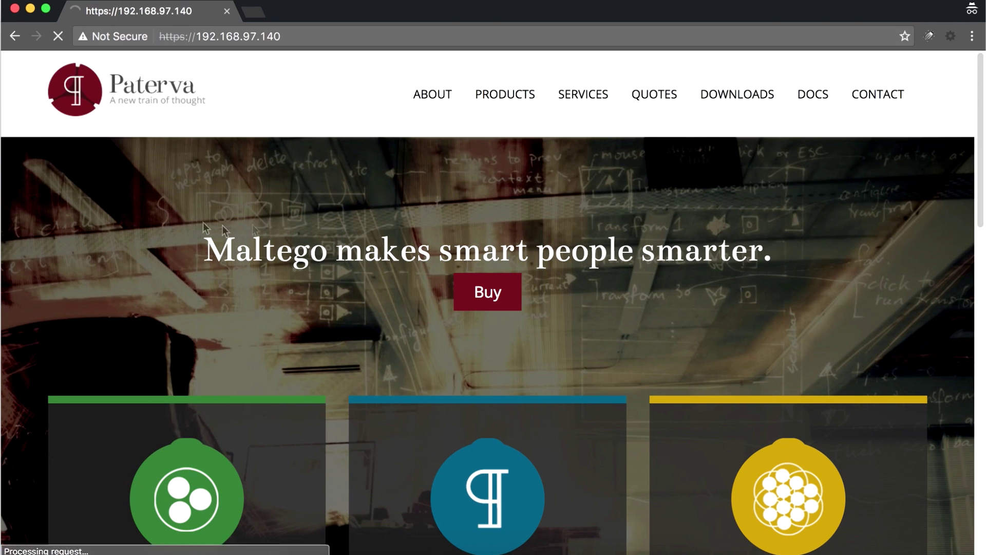
click(297, 342)
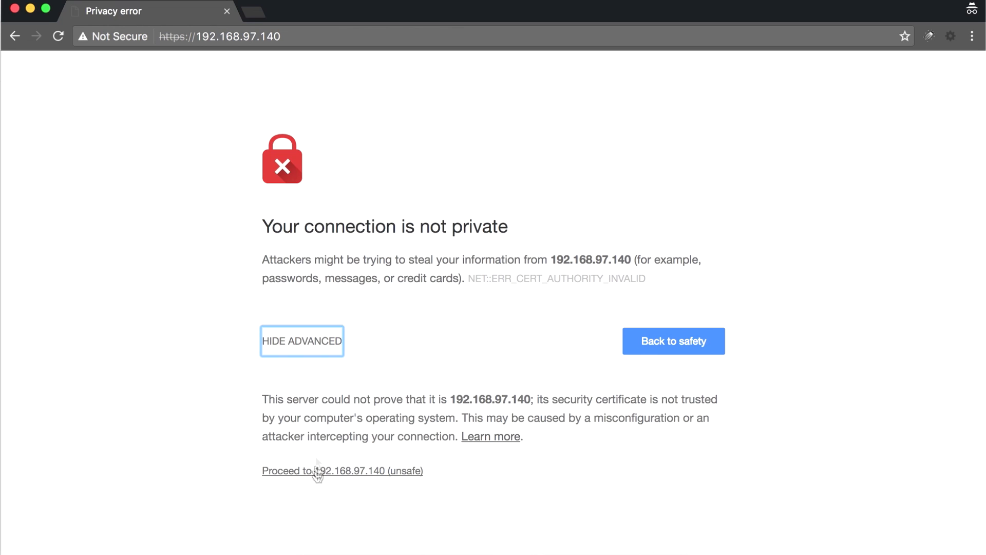
click(316, 472)
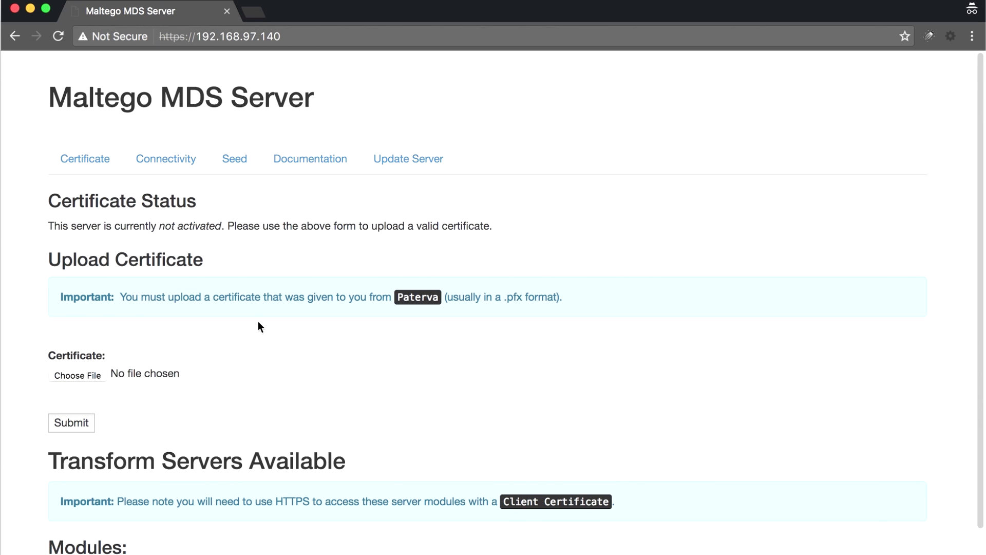
- Locate the .pfx certificate file in the MDS Files folder
click(306, 552)
click(560, 257)
click(579, 159)
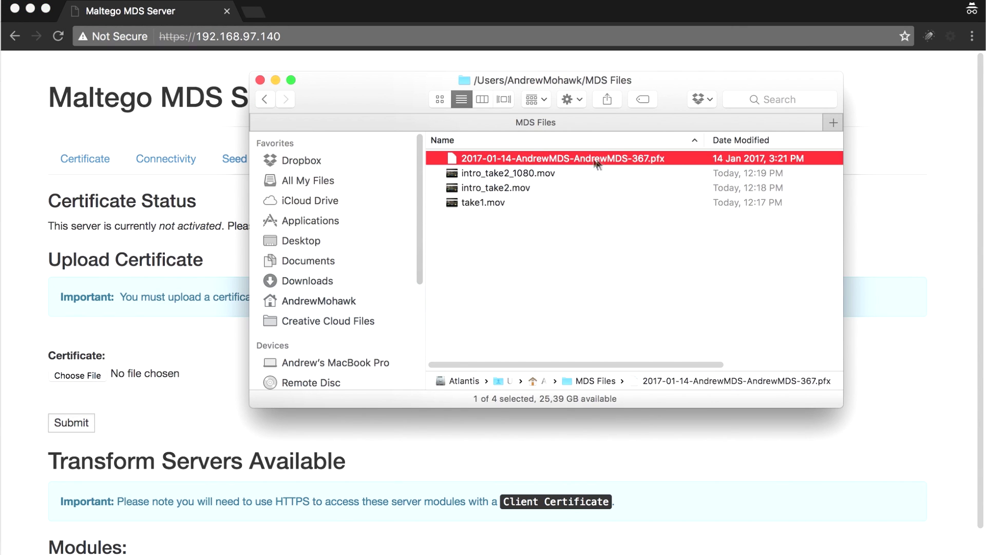
click(142, 348)
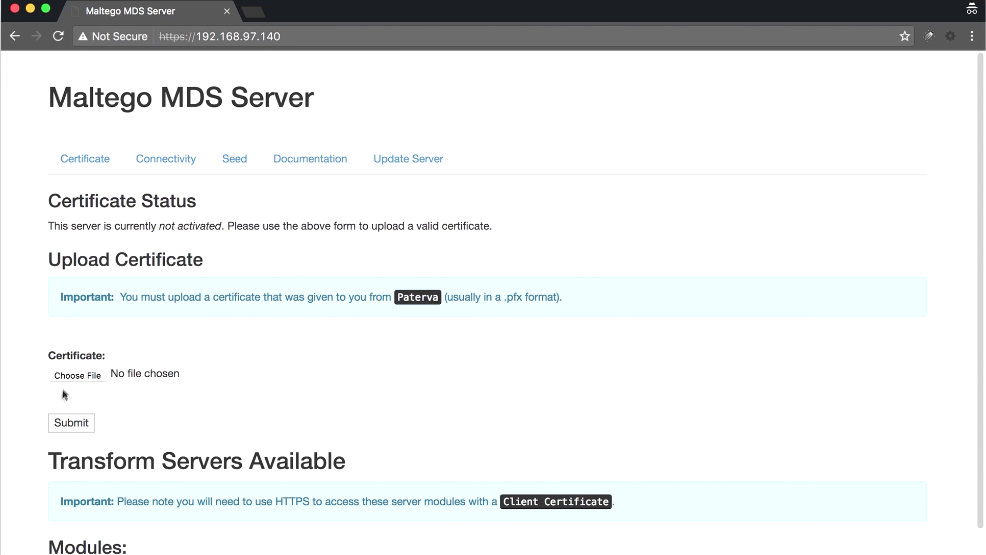
- Upload the .pfx certificate from MDS Files to the server and activate it
click(82, 376)
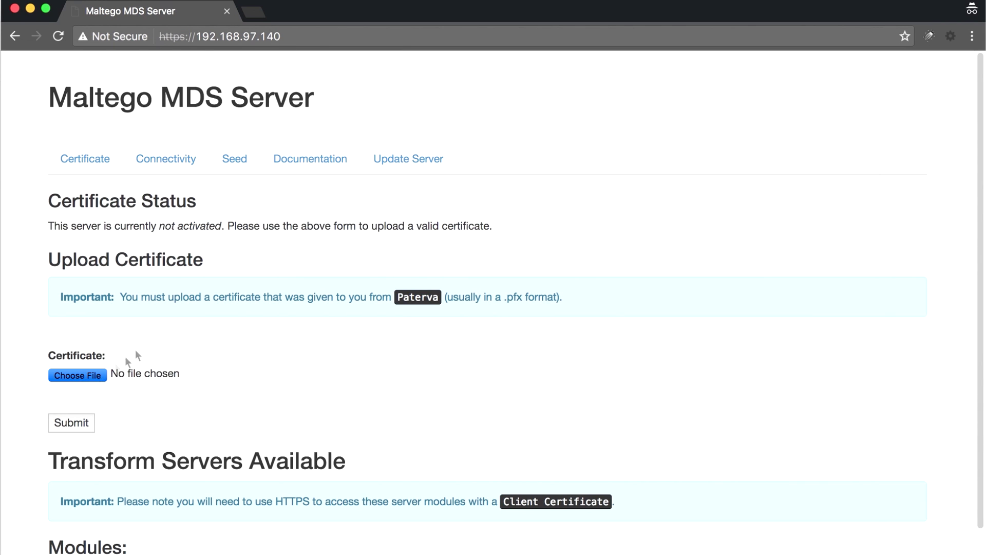
click(507, 64)
click(476, 82)
double_click(434, 107)
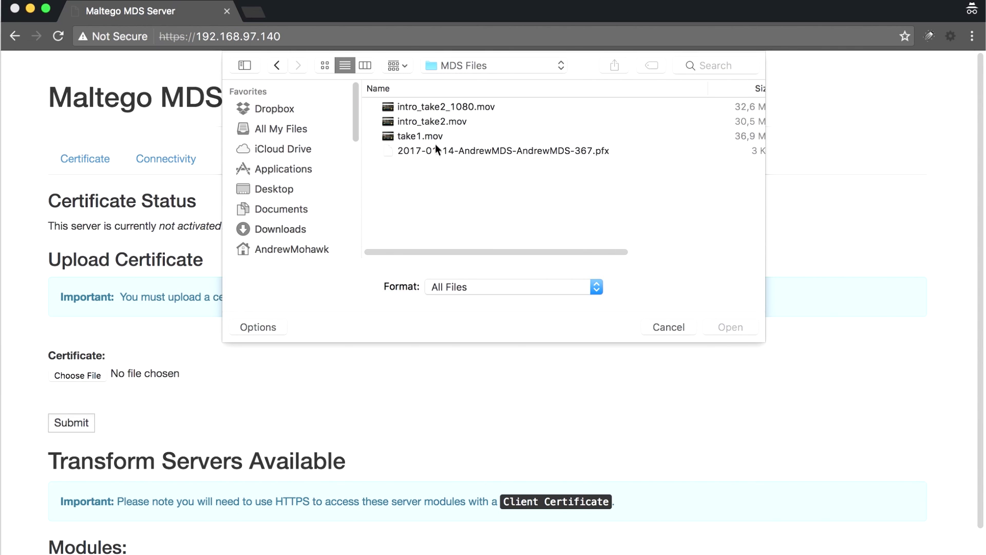
click(436, 152)
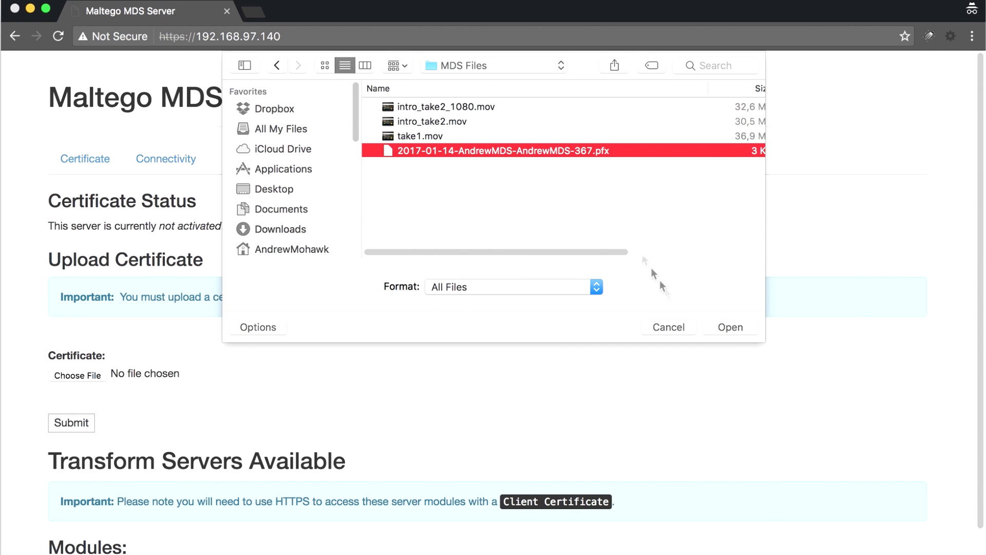
click(730, 327)
click(82, 422)
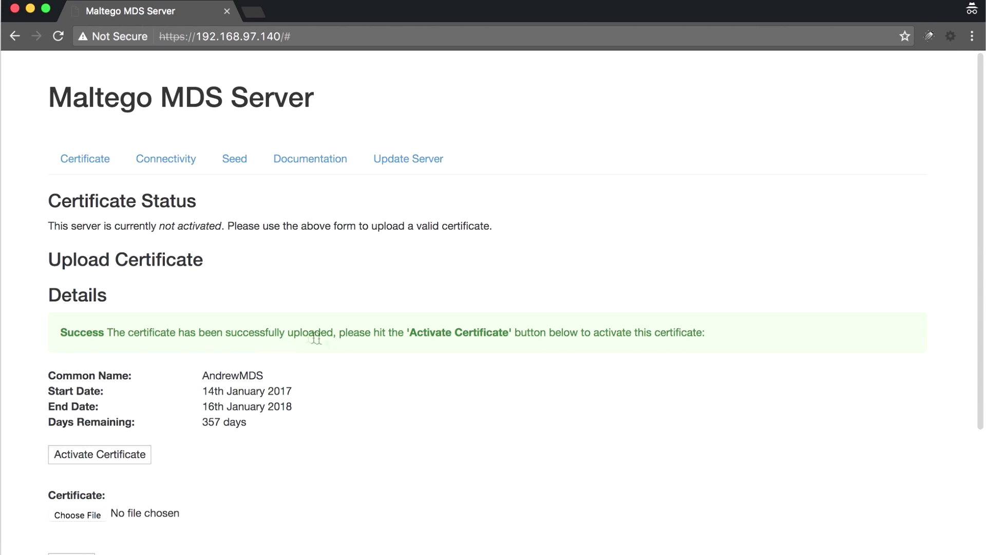
click(129, 455)
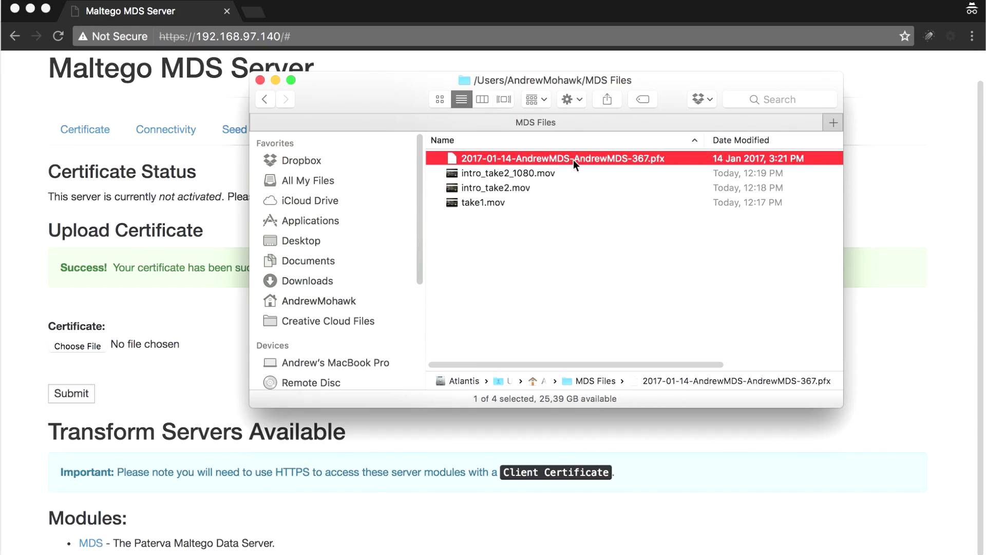
- Import the .pfx client certificate into the login keychain using its password
double_click(573, 159)
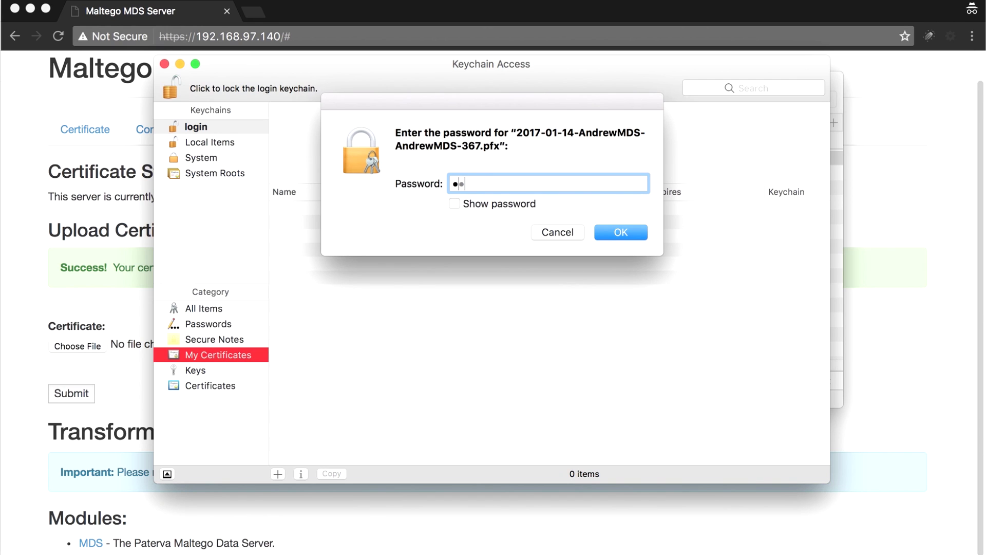
click(454, 203)
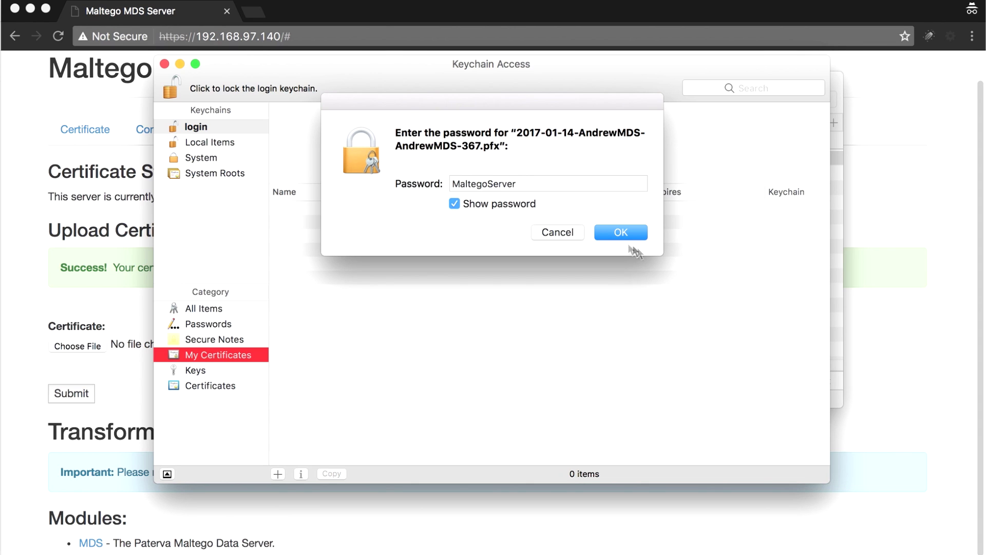
click(622, 232)
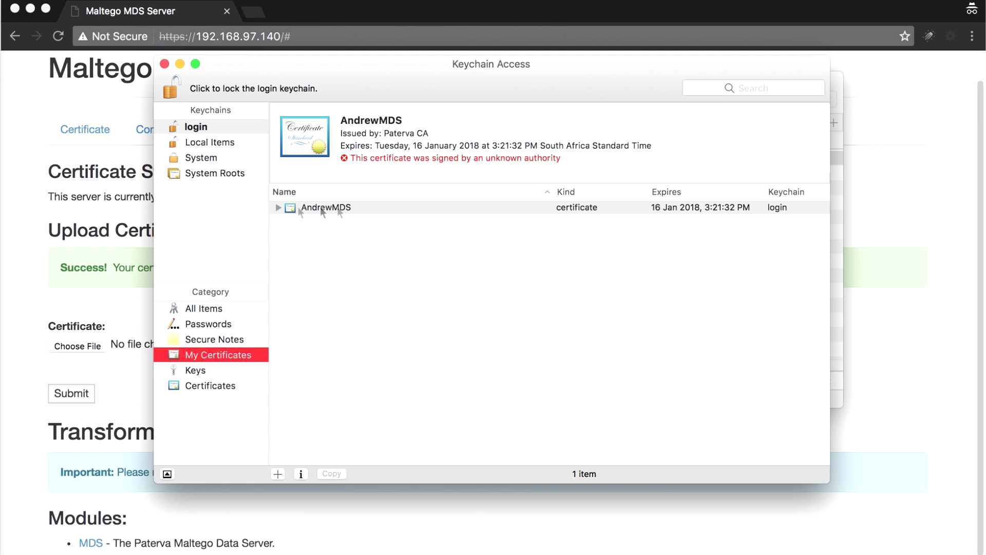
click(31, 195)
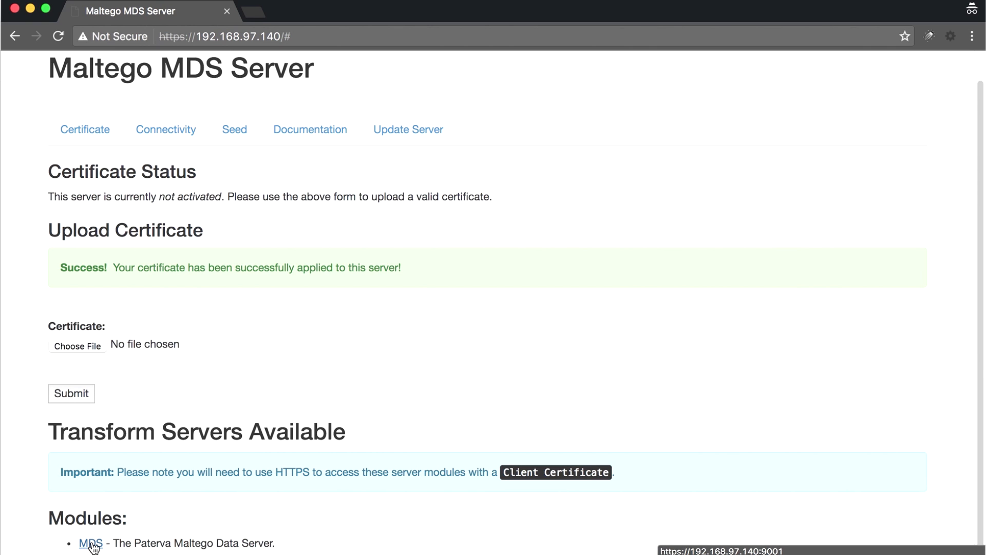
- Open the MDS module at 192.168.97.140:9001, bypass the warning, and authenticate with the Paterva CA certificate
click(91, 543)
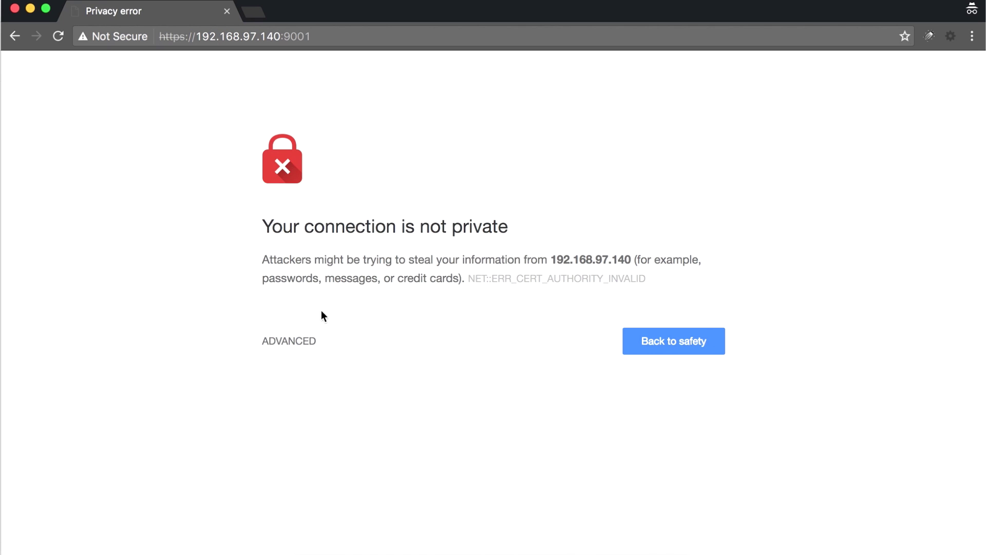
click(292, 347)
click(310, 472)
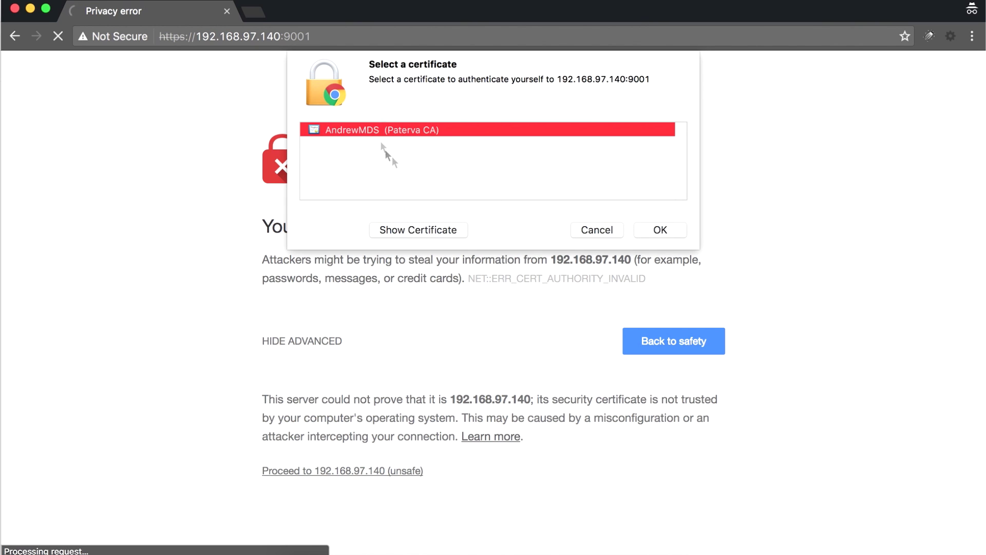
click(655, 230)
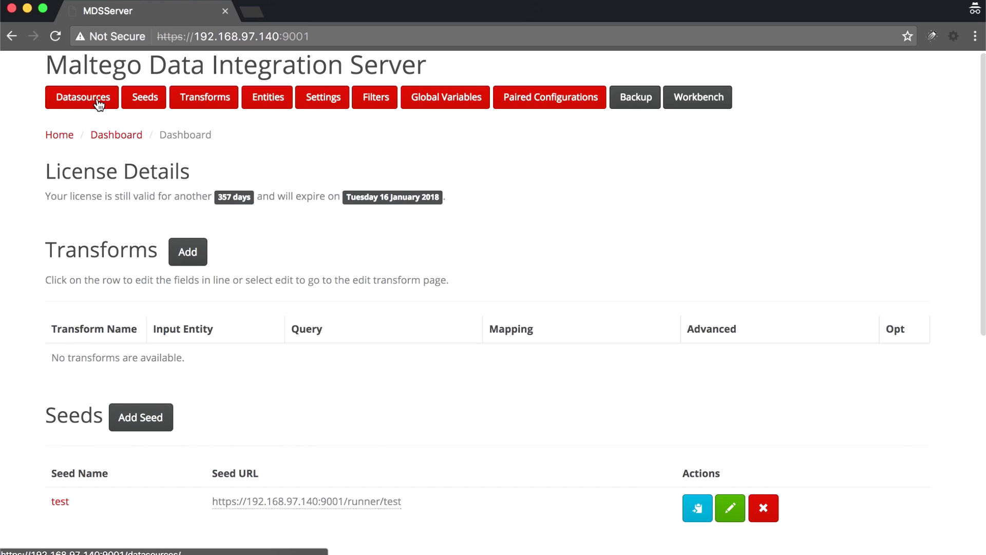
- Start a new Splunk server datasource and name it 'Paterva Splunk Server'
click(99, 103)
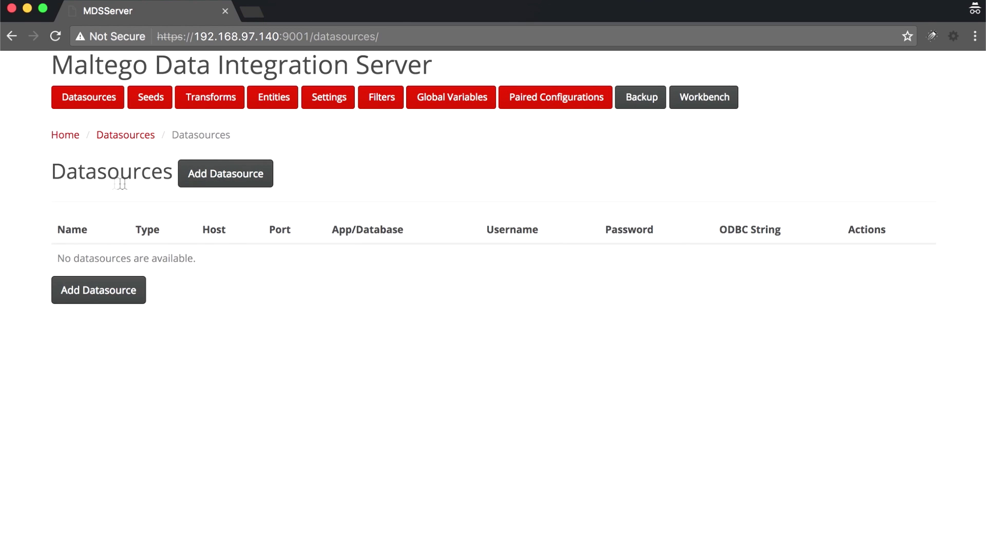
click(213, 172)
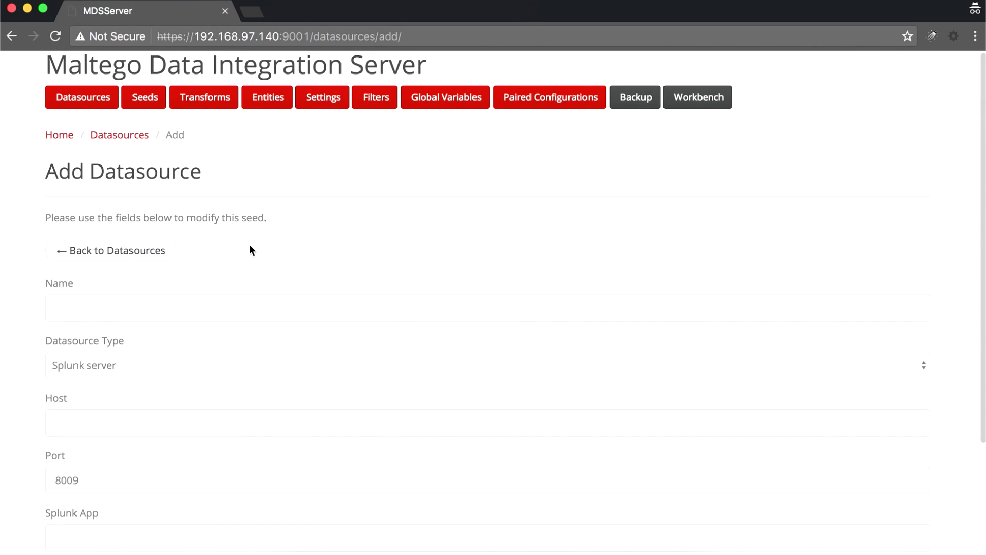
scroll(249, 244, down, 3)
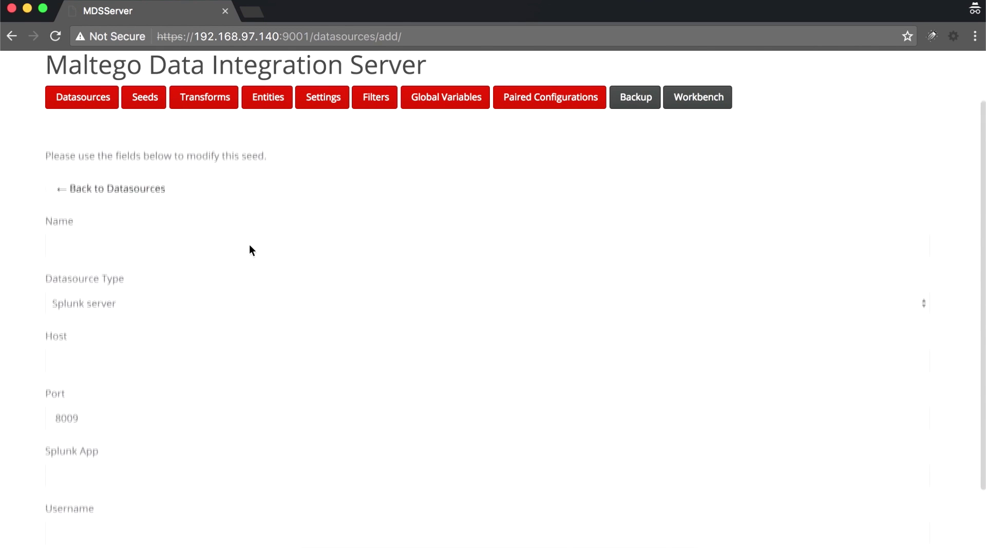
click(149, 296)
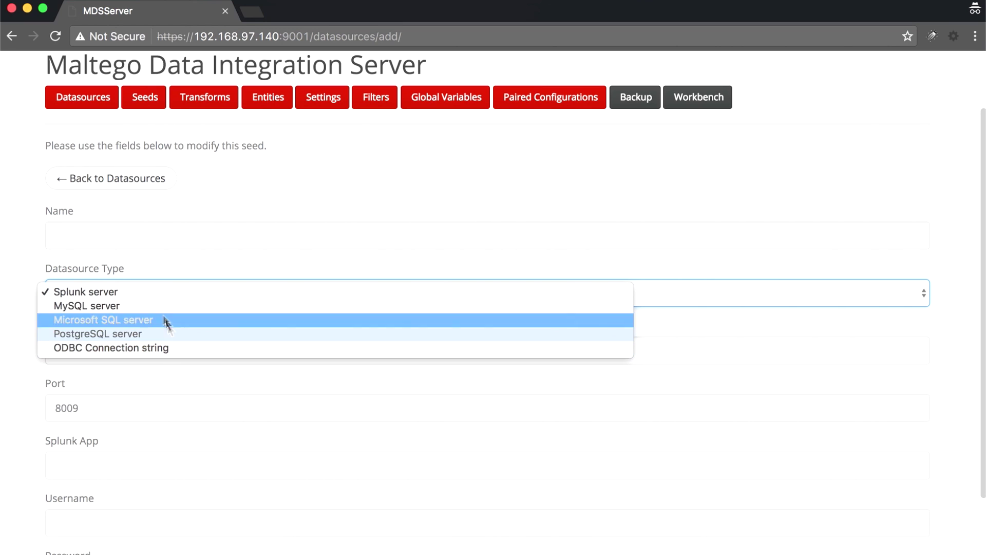
click(152, 293)
click(152, 242)
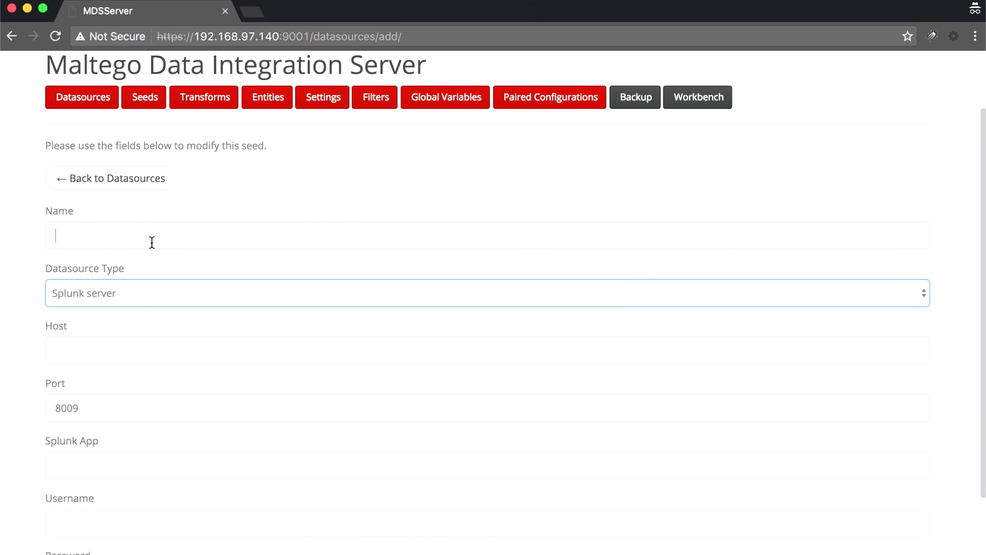
text(Paterva Splunk Server)
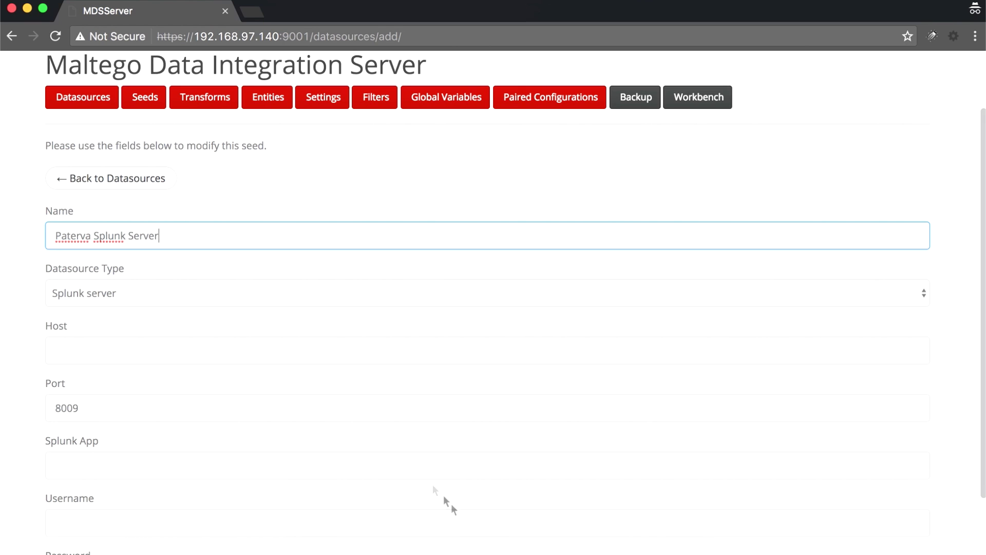
- Fill in host 66.228.49.97, port 8089 and username admin, then save the datasource
click(556, 553)
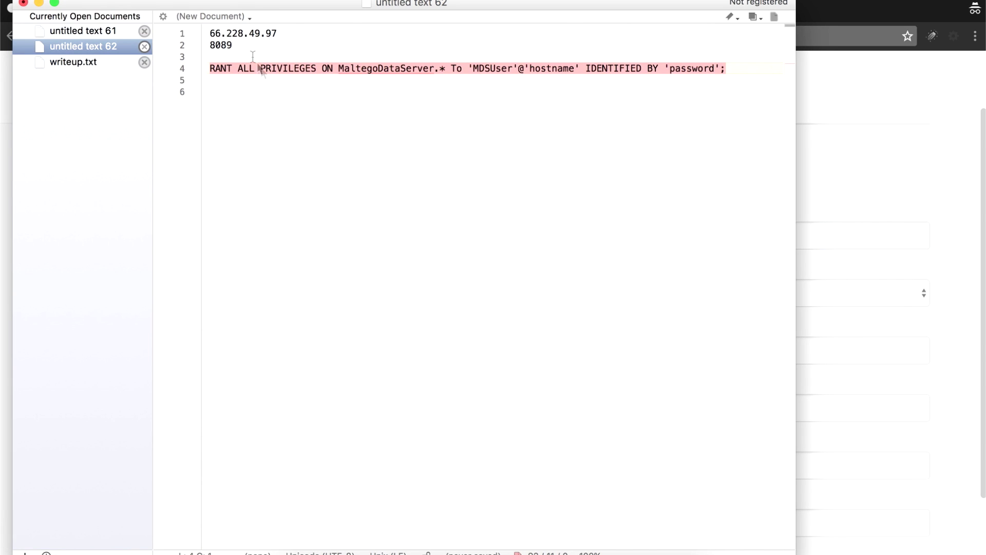
key(BackSpace)
drag(301, 39, 187, 35)
key(super+c)
key(super+Tab)
click(88, 349)
key(super+v)
scroll(87, 347, down, 3)
click(101, 335)
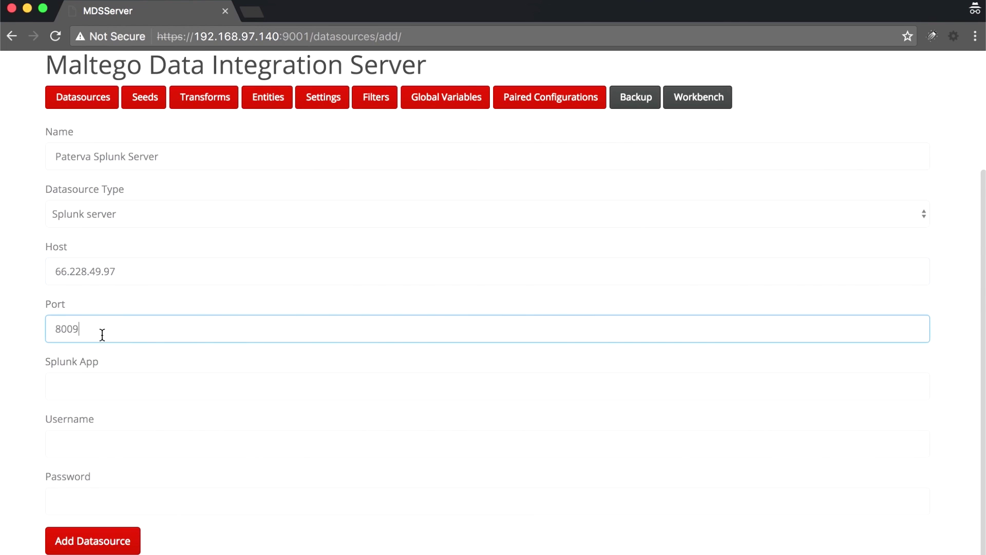
click(105, 383)
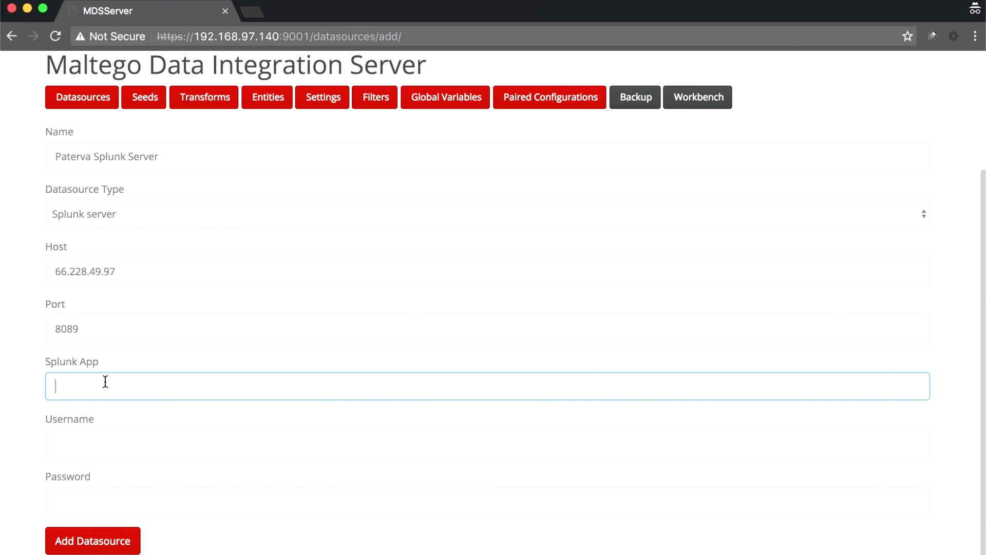
click(87, 447)
text(admin)
key(Tab)
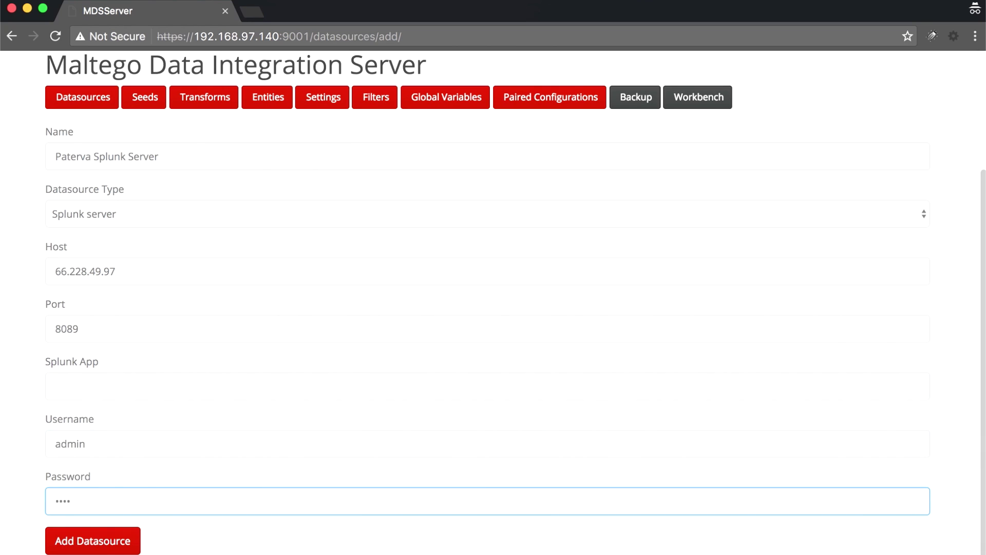
click(88, 538)
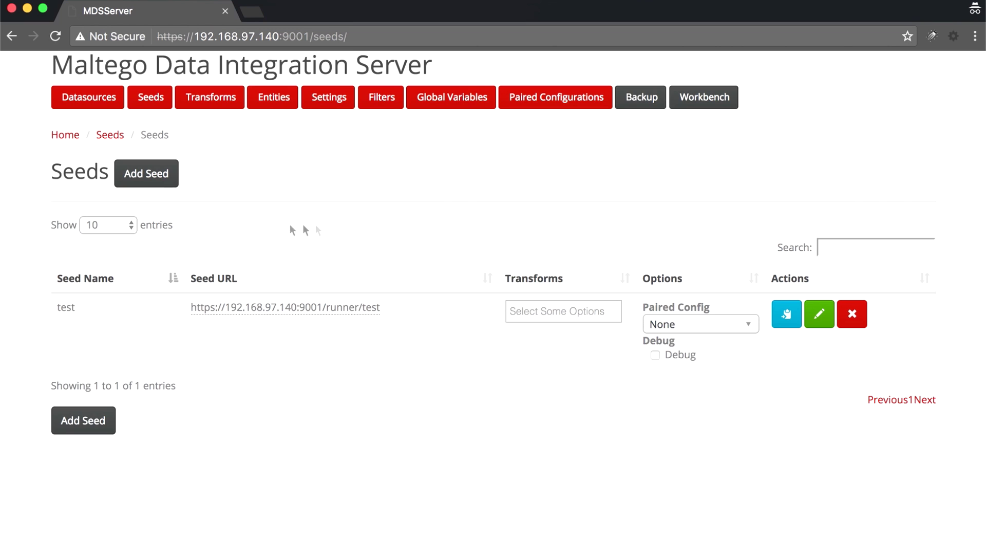
- Create the seed 'Paterva Seed' with its secret runner URL on 192.168.97.140:9001
click(154, 176)
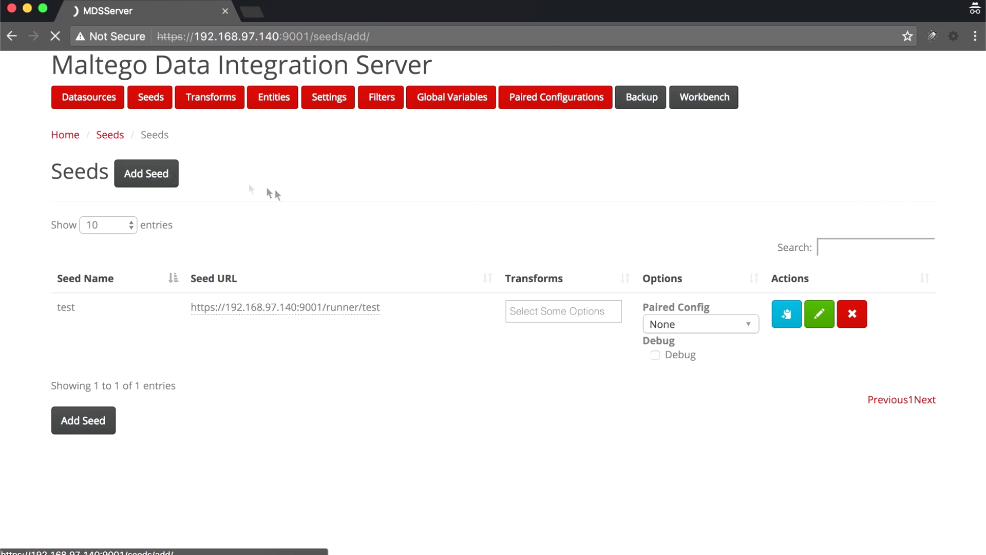
click(166, 308)
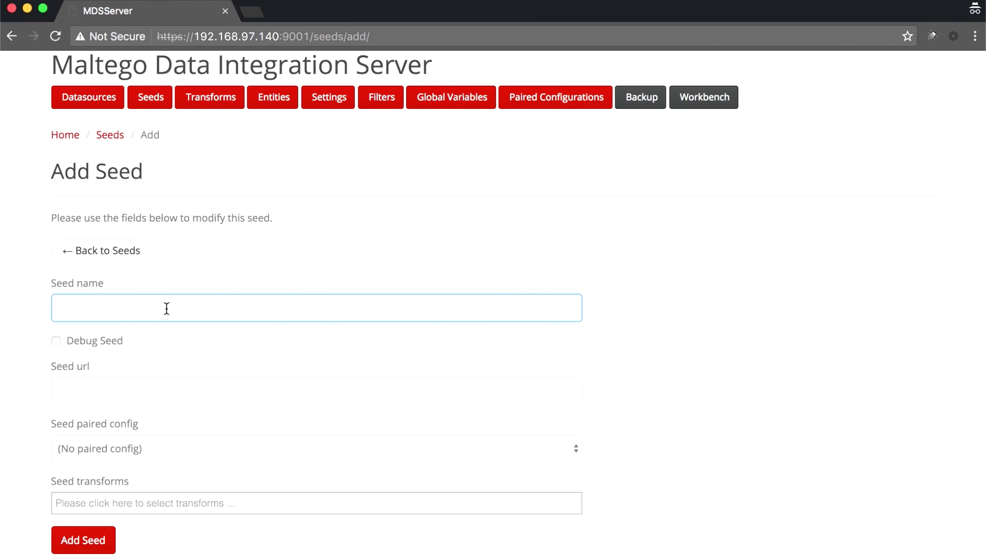
text(Paterva Seed)
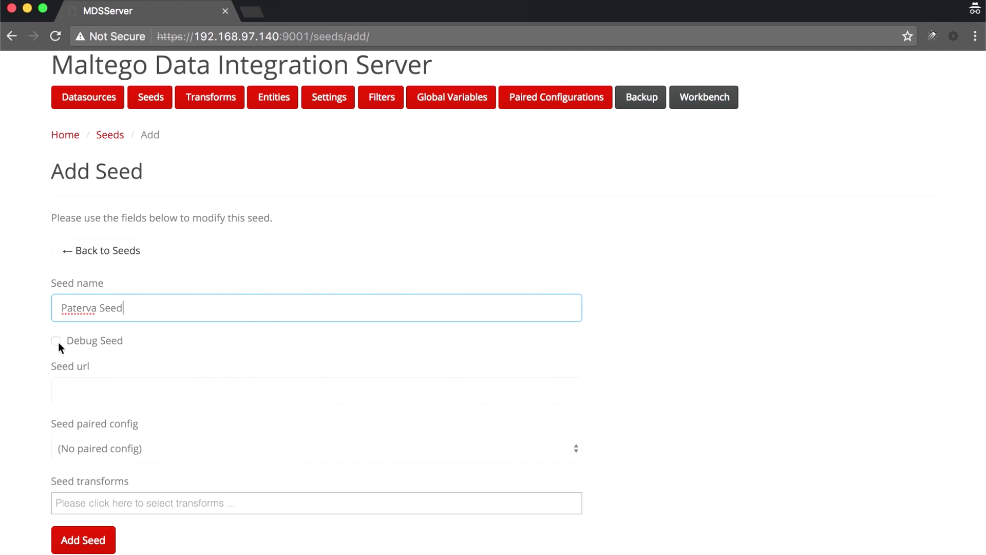
click(81, 382)
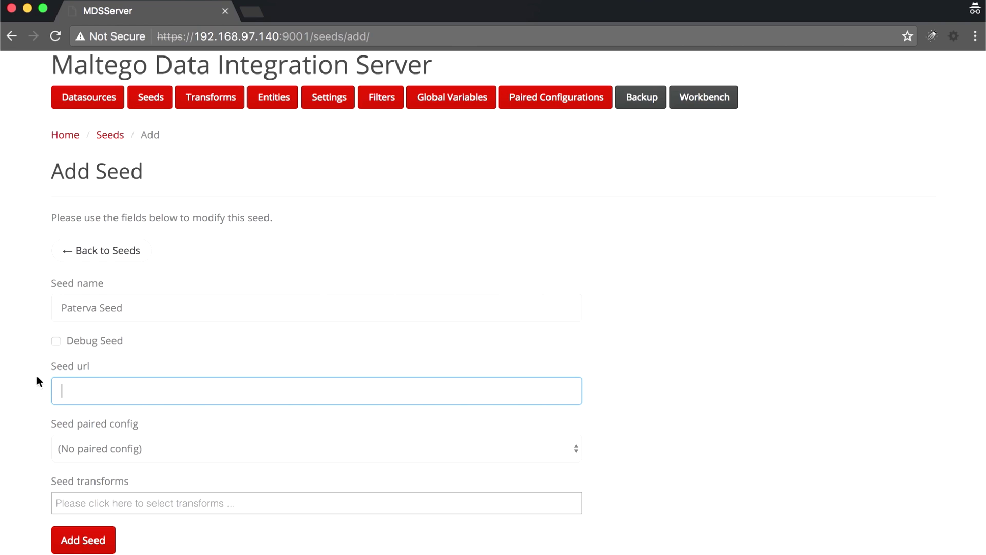
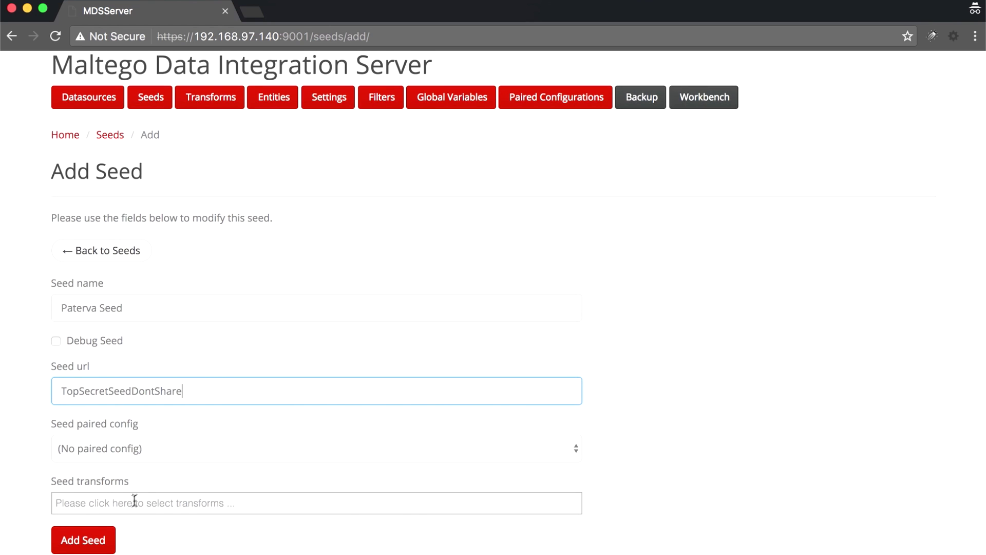
click(87, 544)
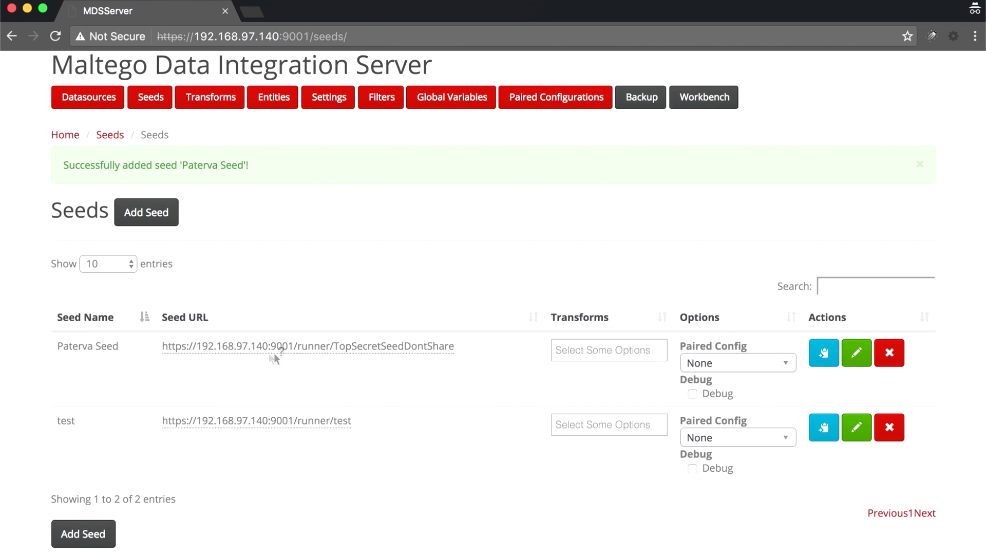
- Copy the Paterva Seed URL from the Seed URL column and dismiss the confirmation
click(334, 348)
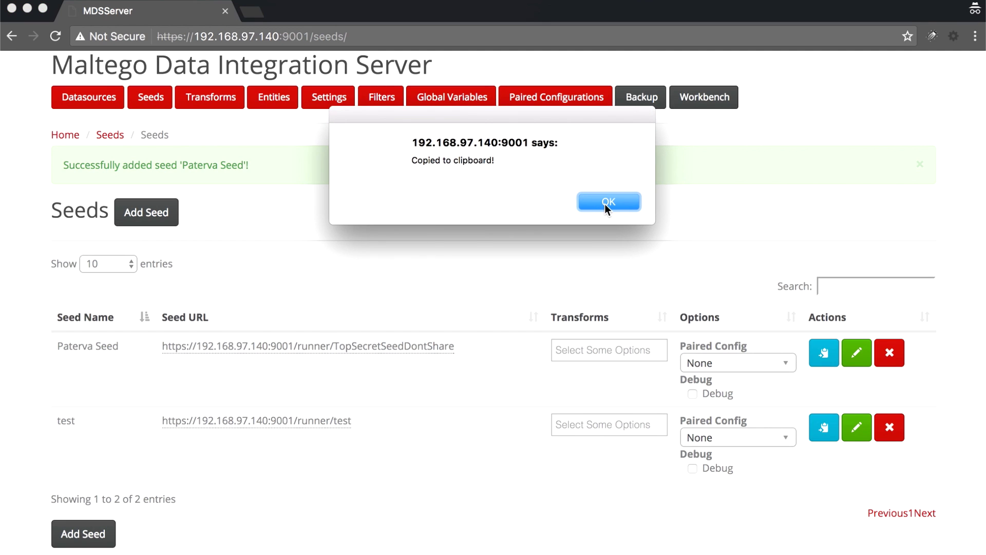
click(605, 204)
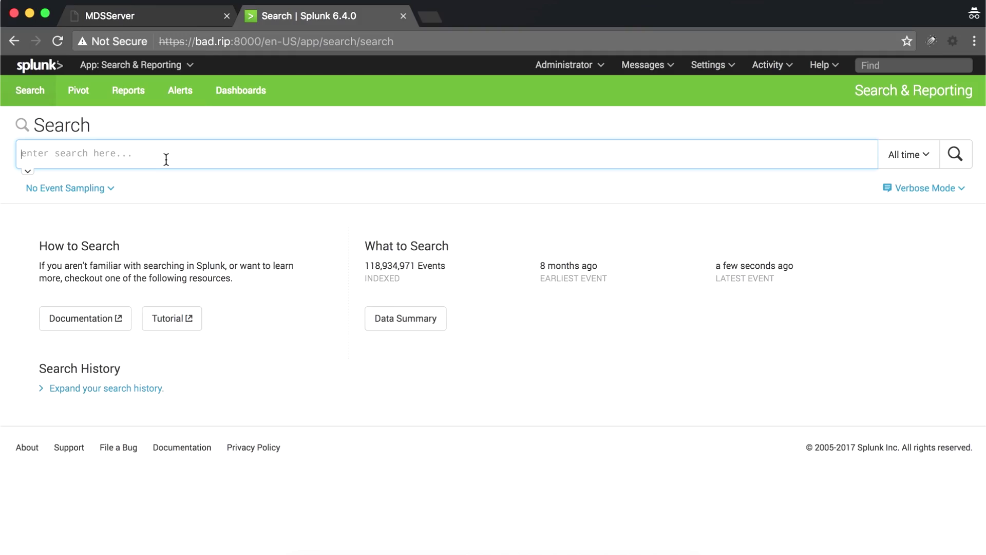
text(host=www.paterva.co)
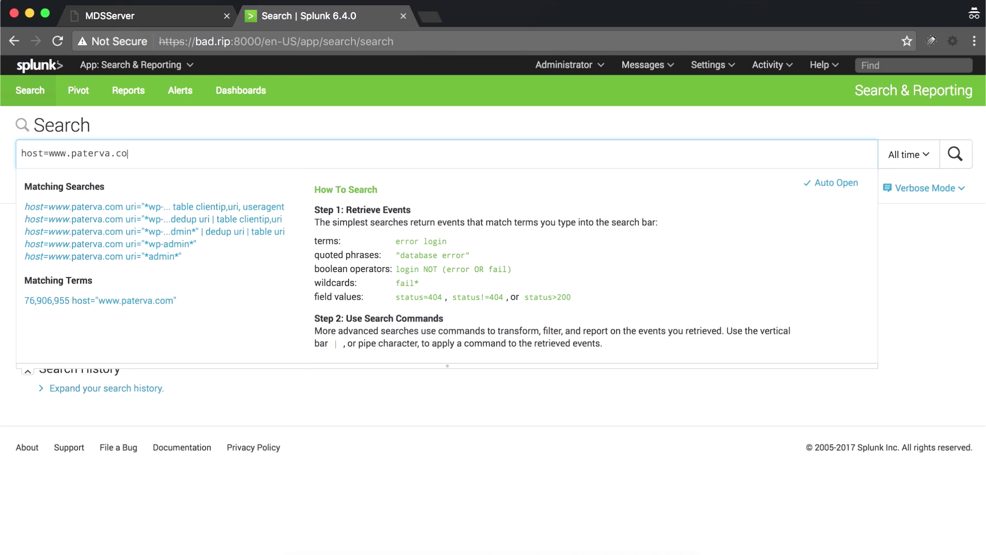
text(m uri)
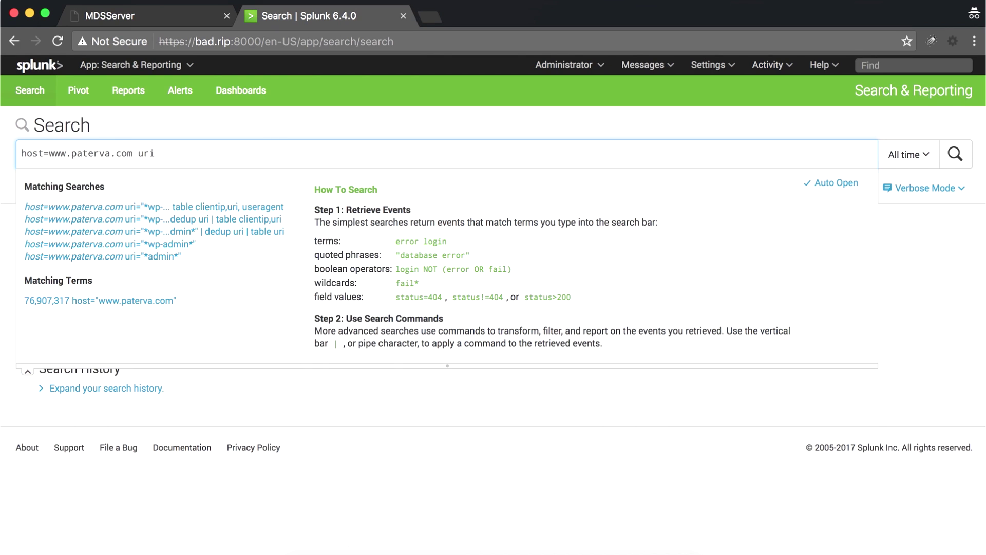
text(="*wp-admin*)
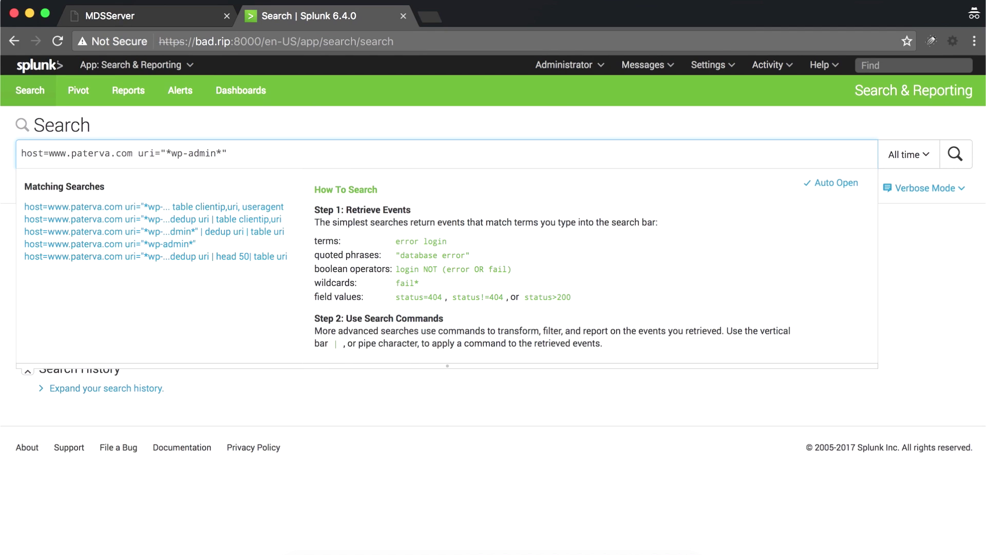
key(Return)
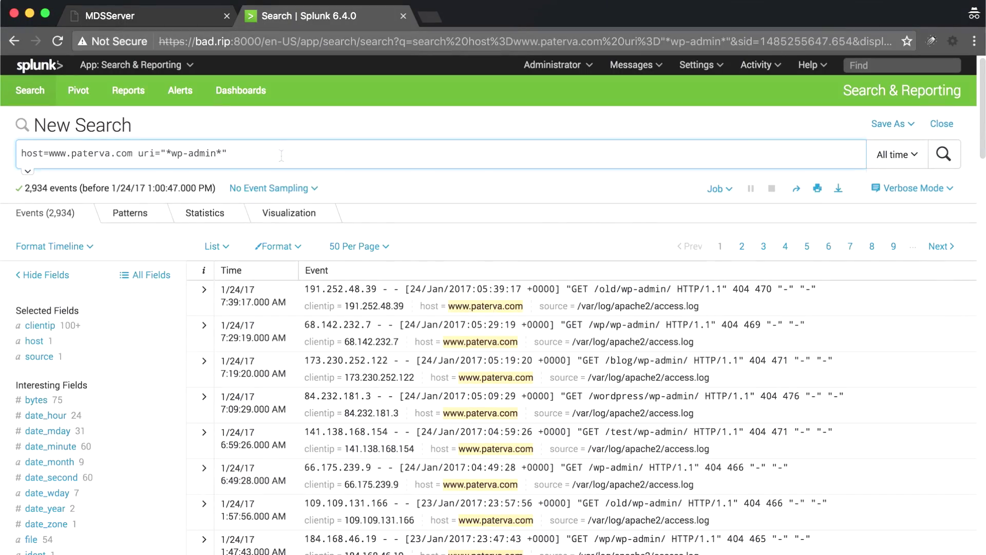
text(| dedup)
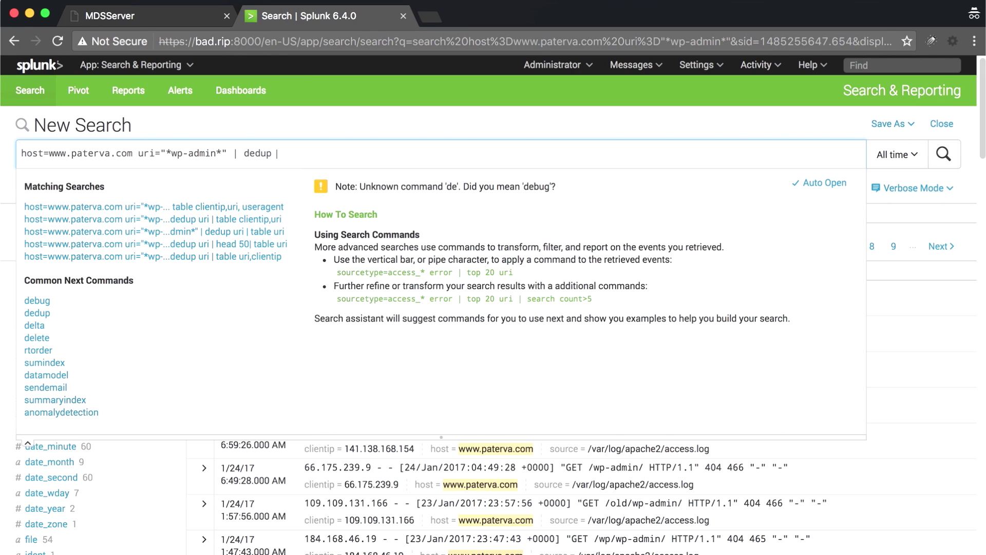
text( uri | table )
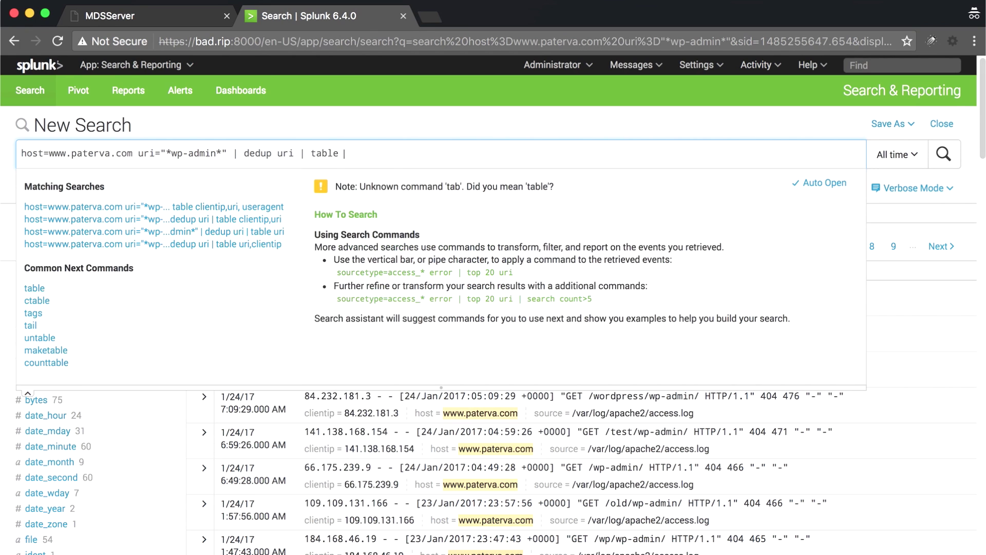
text(clientip,)
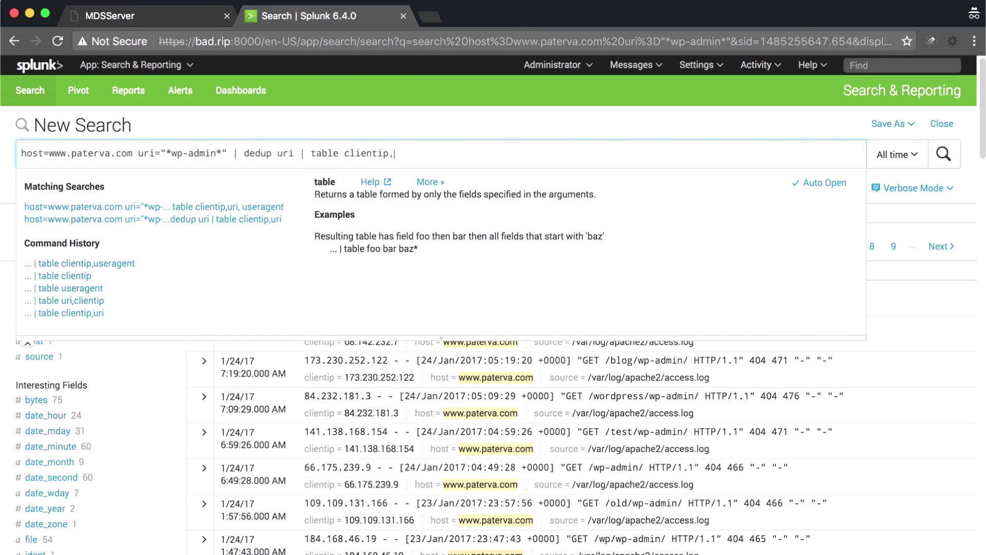
text( us)
key(BackSpace)
text(ri, useragent)
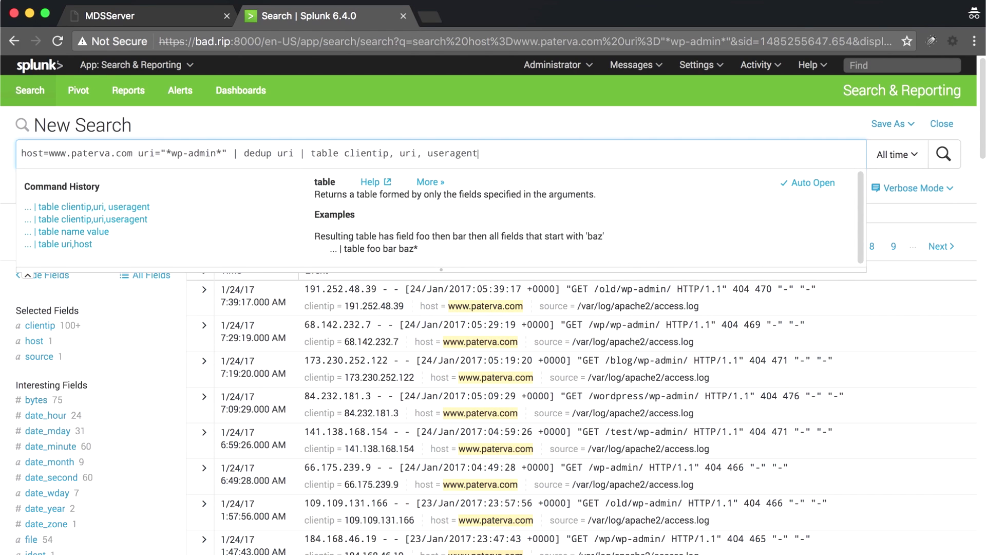
key(Return)
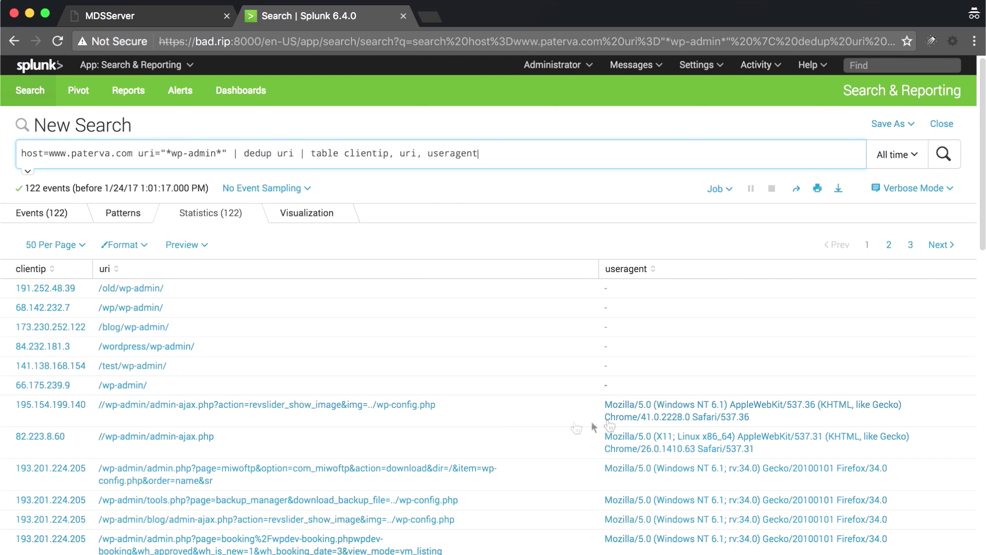
- Copy the full Splunk search query and go to the integration server's Transforms page
drag(510, 153, 13, 159)
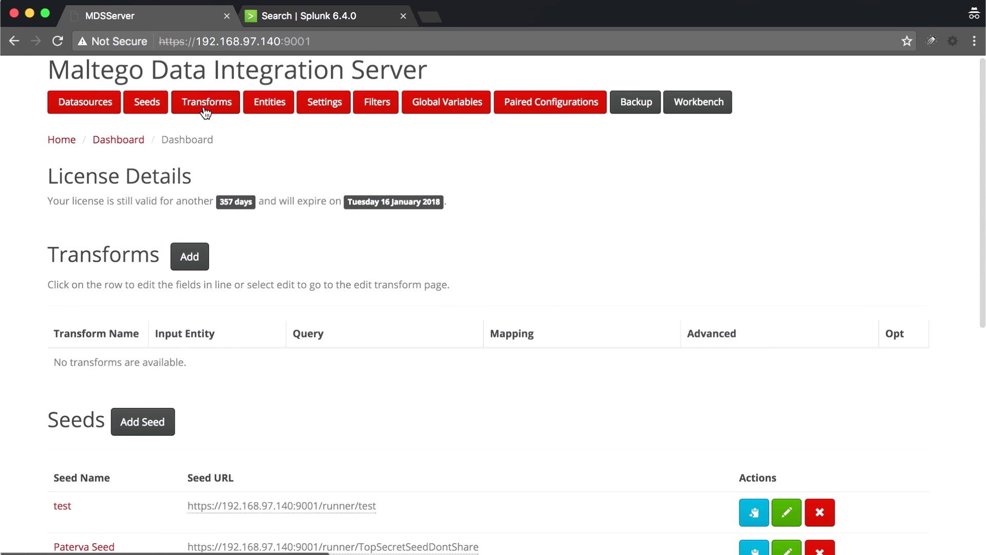
click(206, 108)
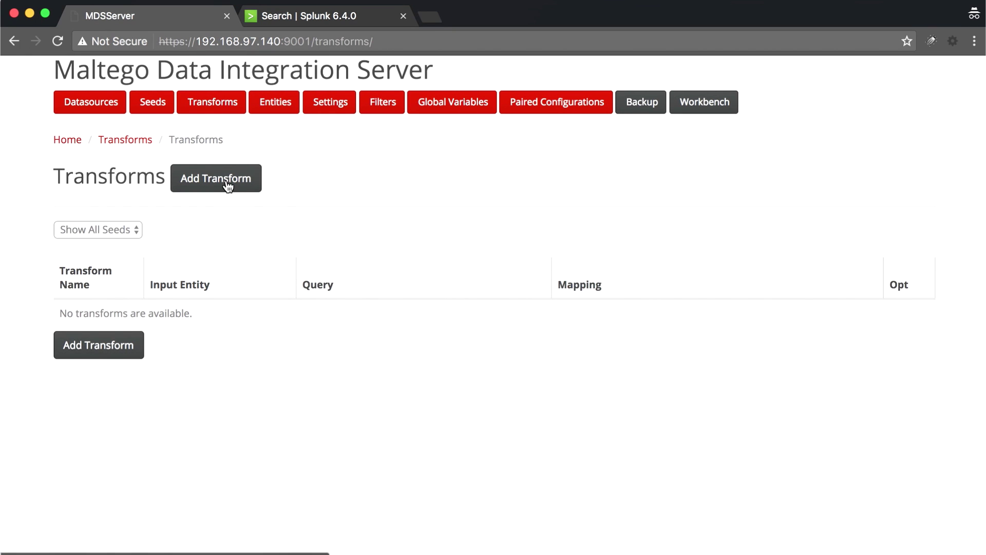
- Add a new transform named 'Search URI' with maltego.Phrase as its input entity
click(227, 181)
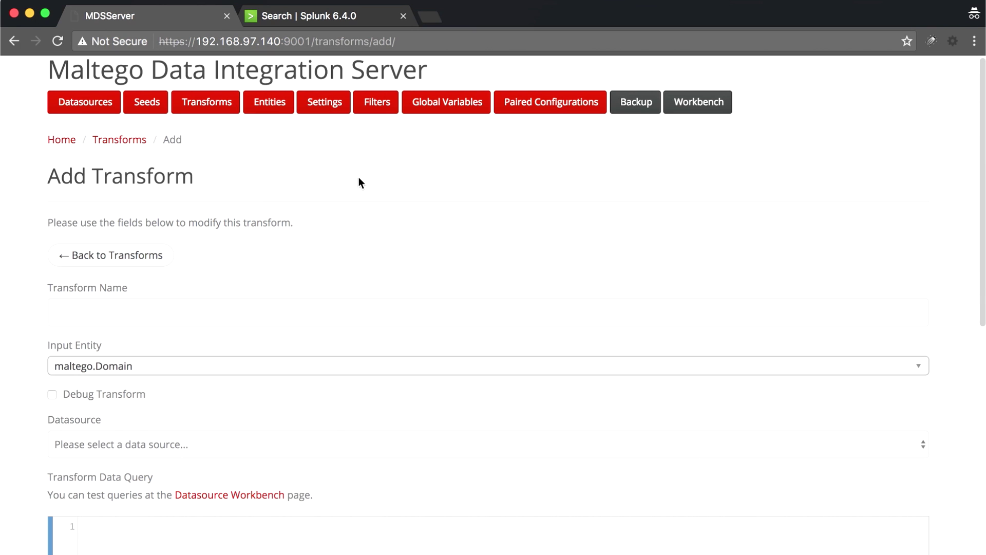
scroll(358, 181, down, 3)
click(297, 225)
text(Sea)
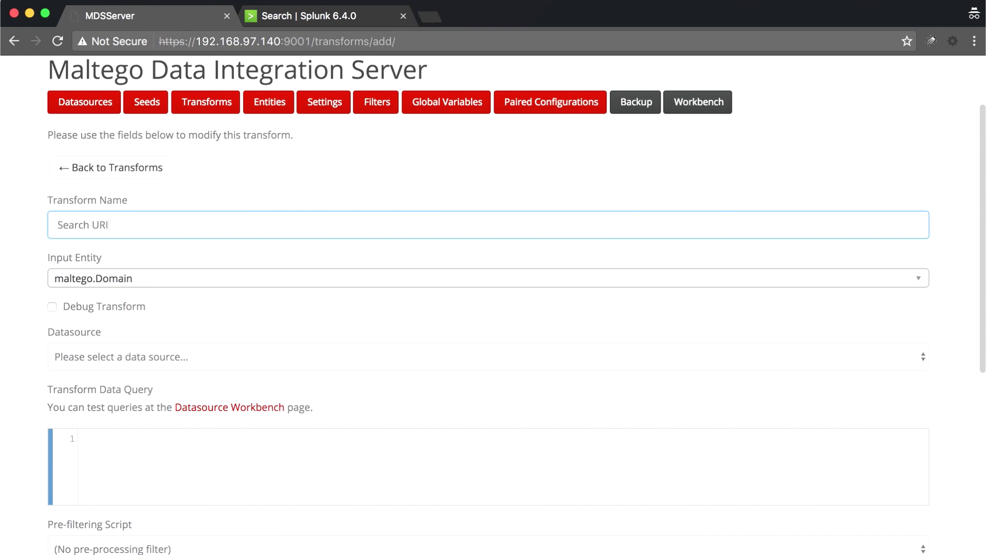
text(rch URI)
scroll(195, 226, down, 2)
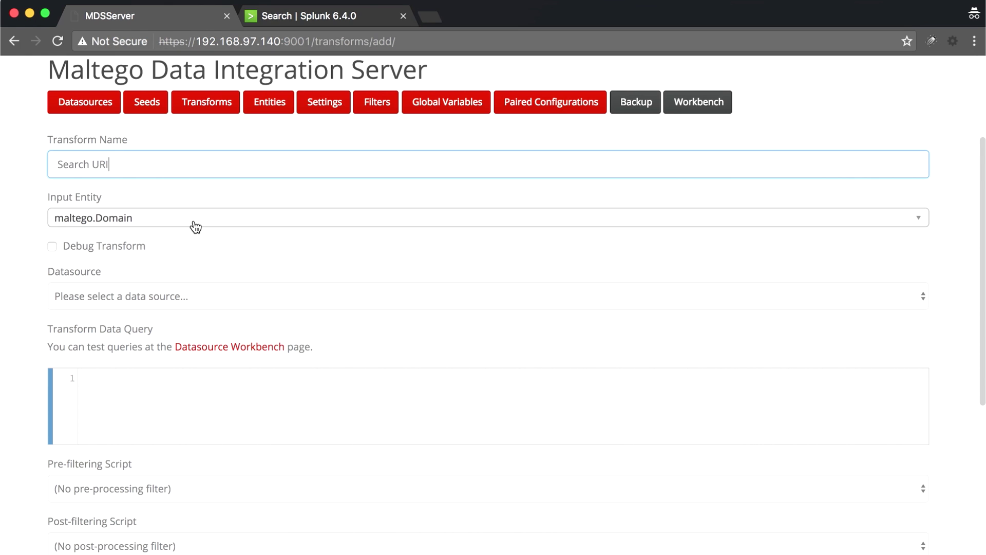
click(195, 227)
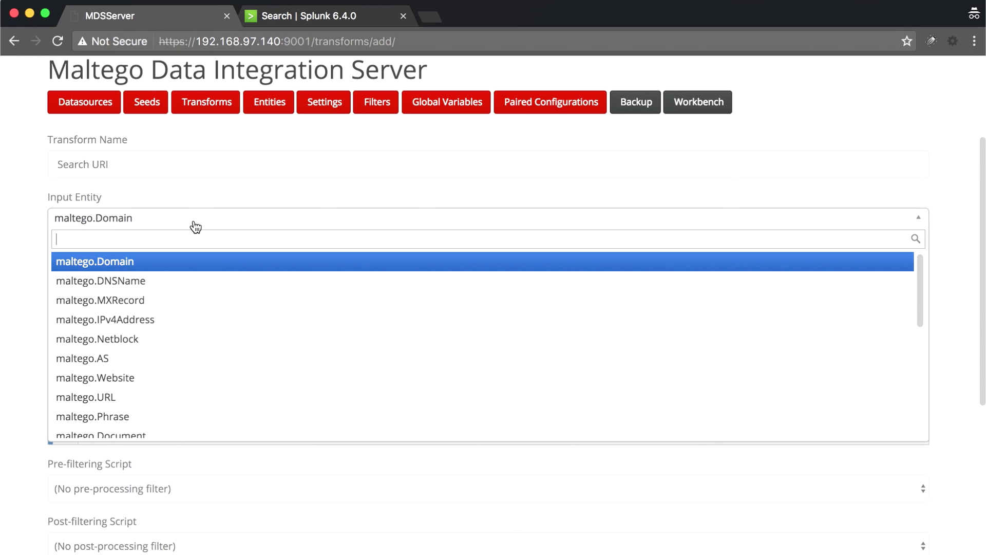
text(maltego.Ph)
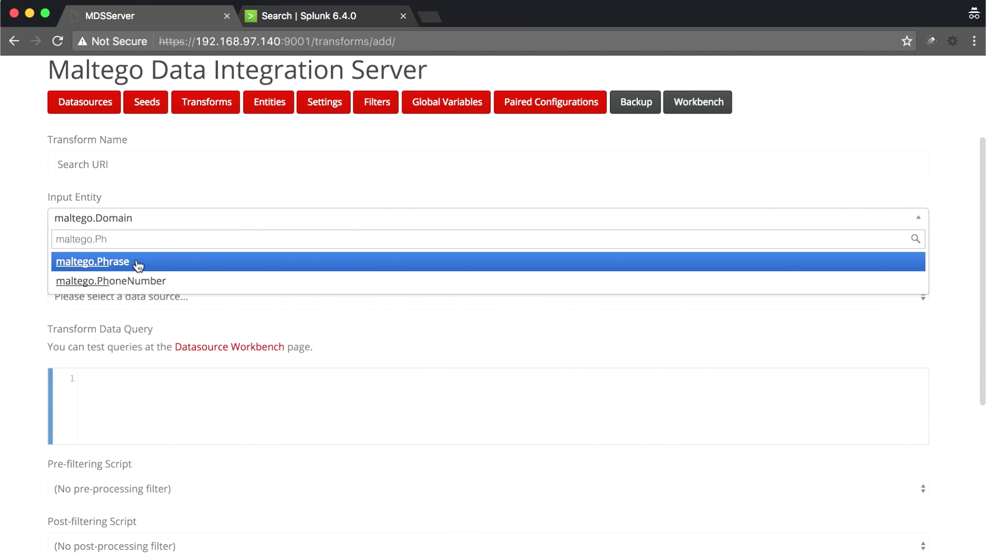
click(146, 262)
- Choose Paterva Splunk Server as the datasource and paste the copied wp-admin Splunk query
scroll(187, 266, down, 2)
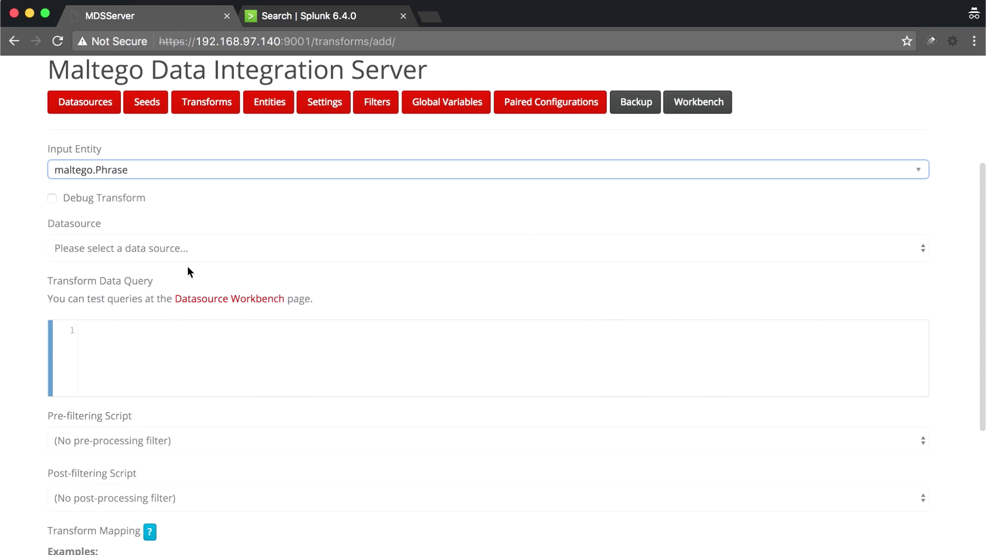
click(168, 245)
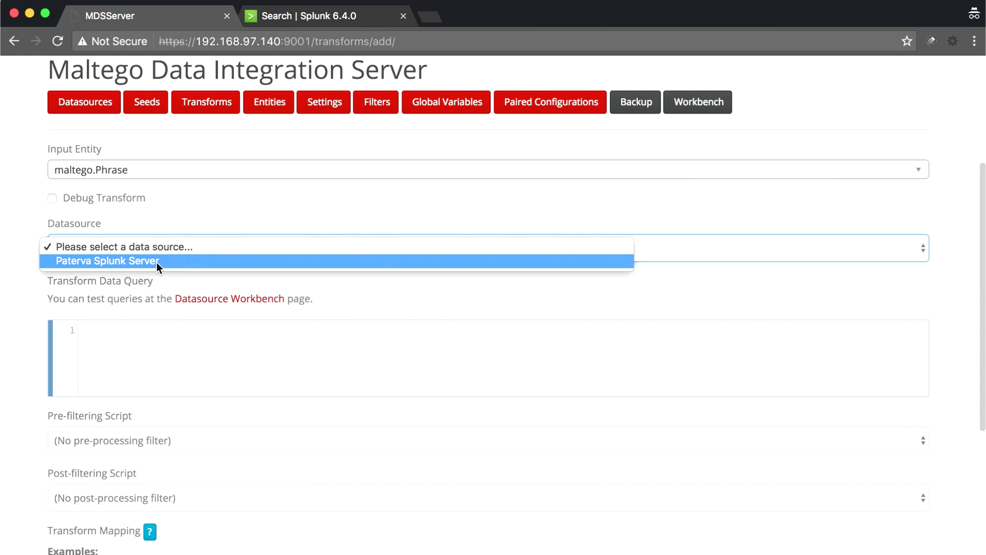
click(156, 262)
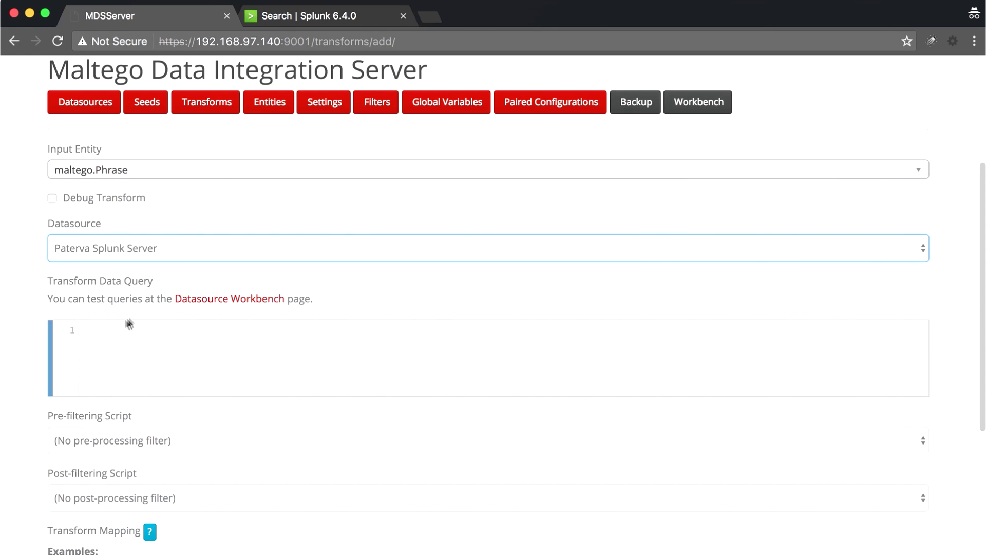
click(107, 337)
key(super+v)
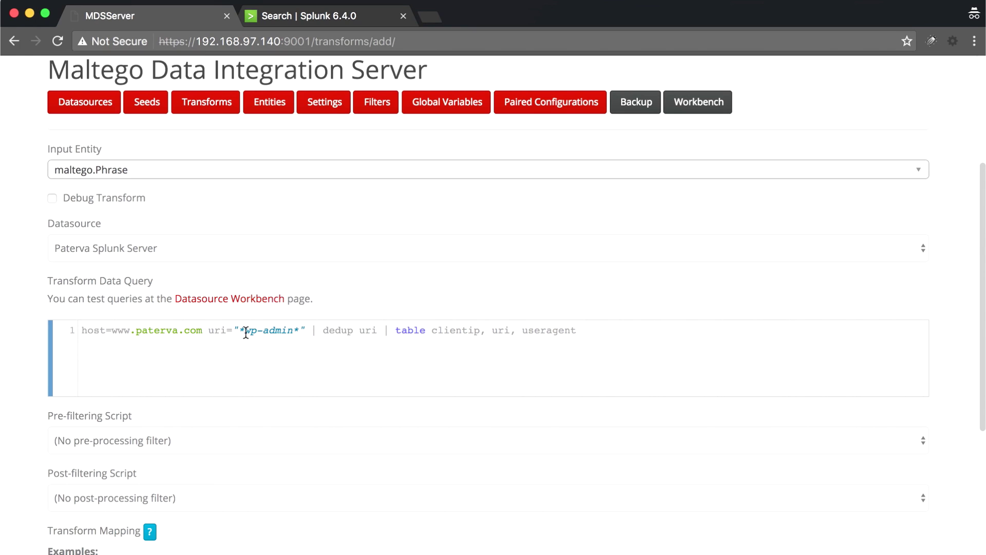
- Replace wp-admin in the query's uri filter with $$E.value$$, then view the Splunk results
drag(246, 331, 286, 331)
text($$)
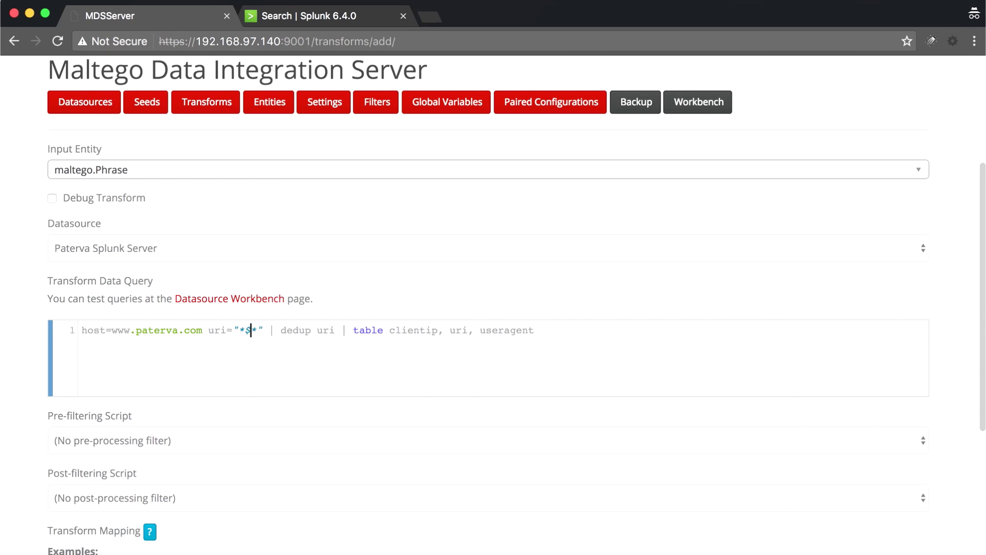
text(E.value$$)
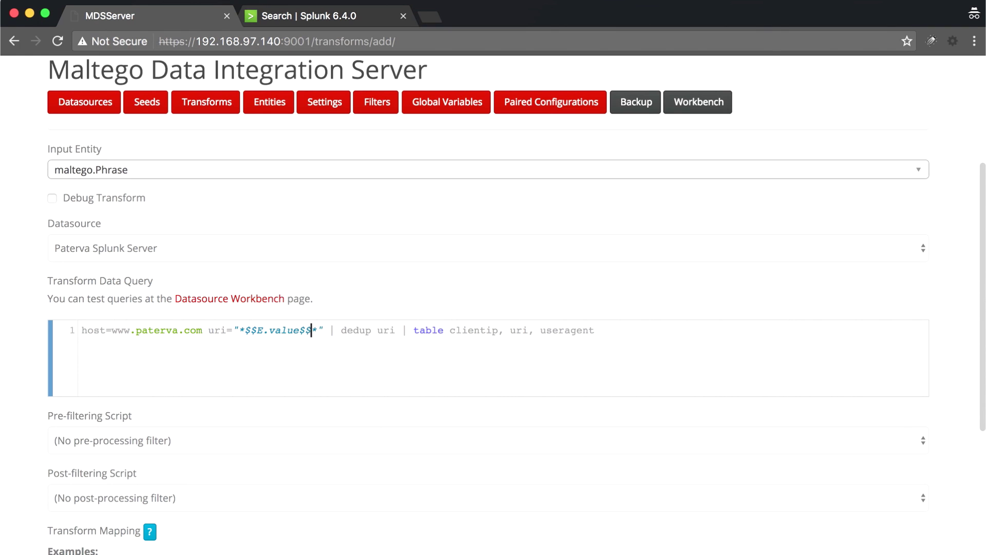
scroll(386, 287, down, 3)
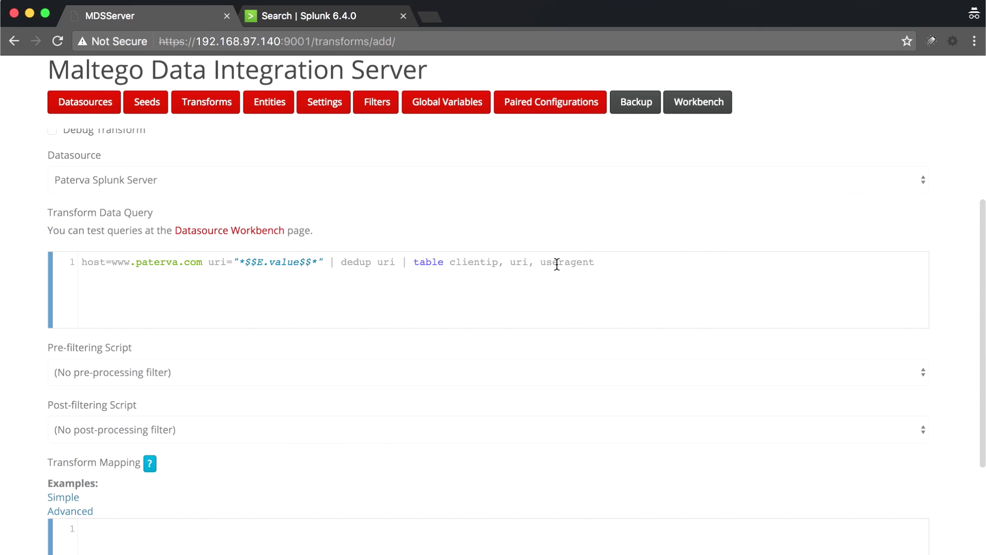
scroll(297, 323, down, 3)
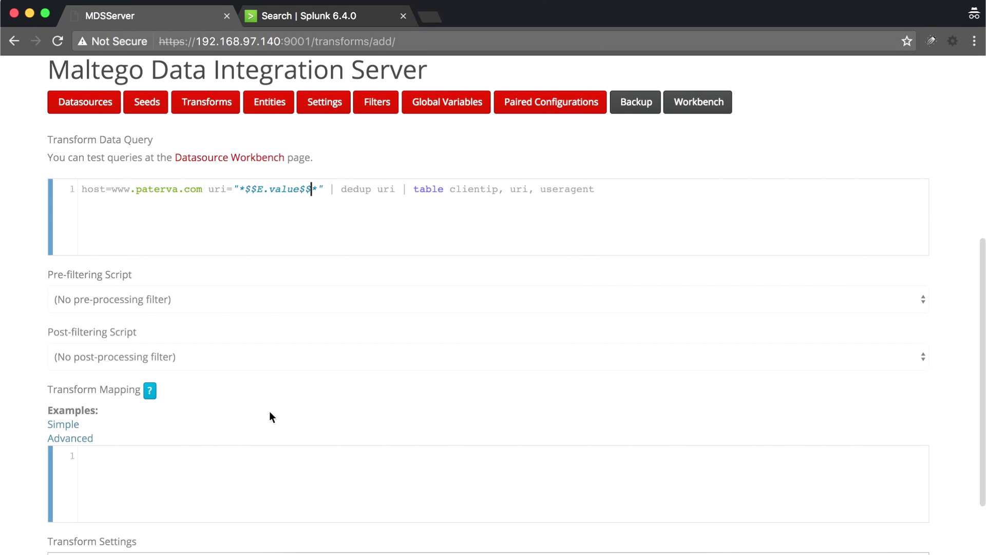
scroll(271, 416, down, 3)
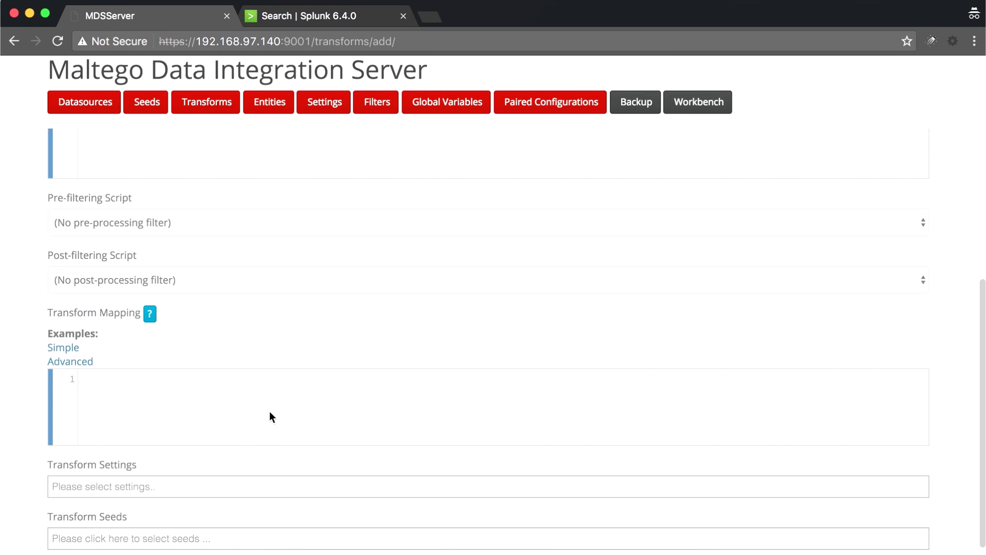
click(316, 15)
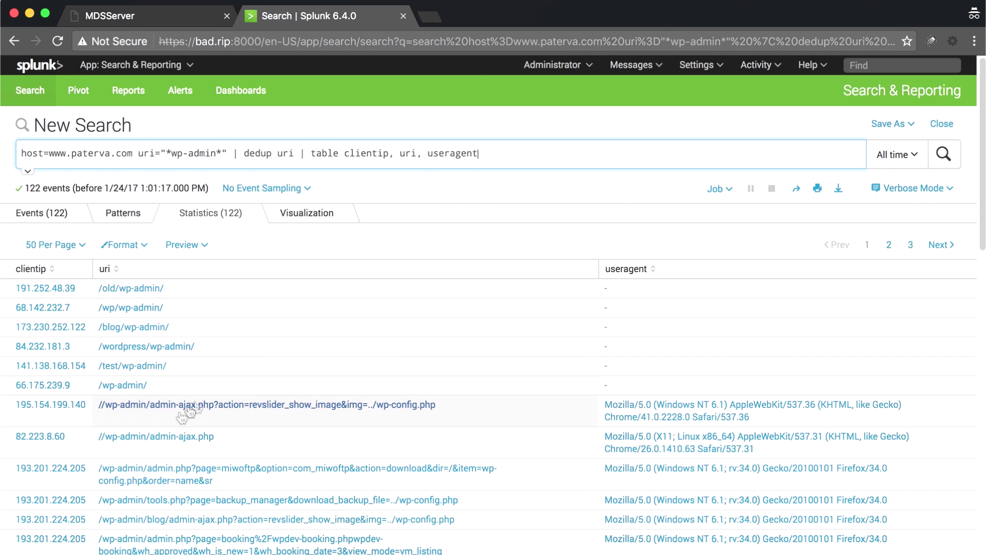
- Insert the Simple mapping example and delete its blank lines and the maltego.IPv4Address line
click(169, 17)
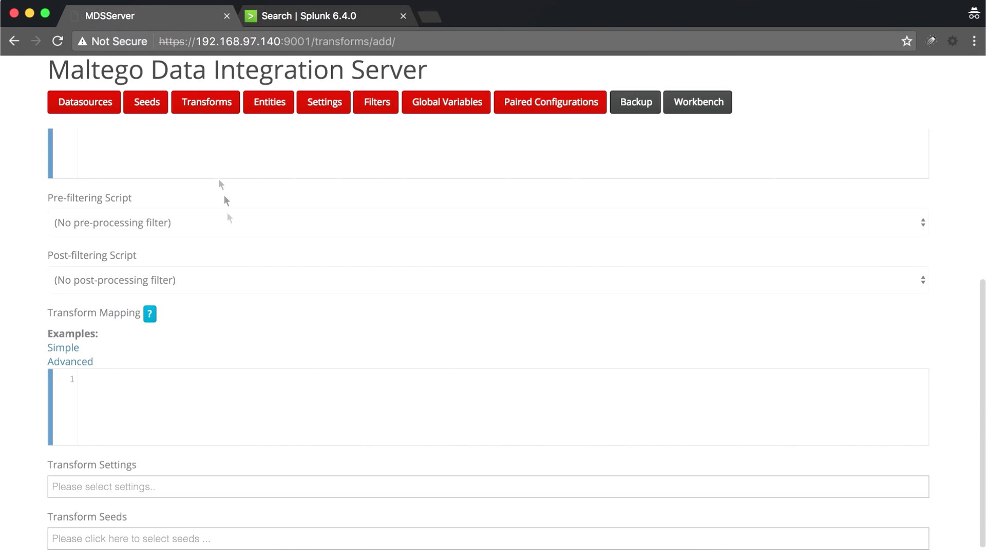
click(67, 348)
click(200, 379)
key(Delete)
key(Delete)
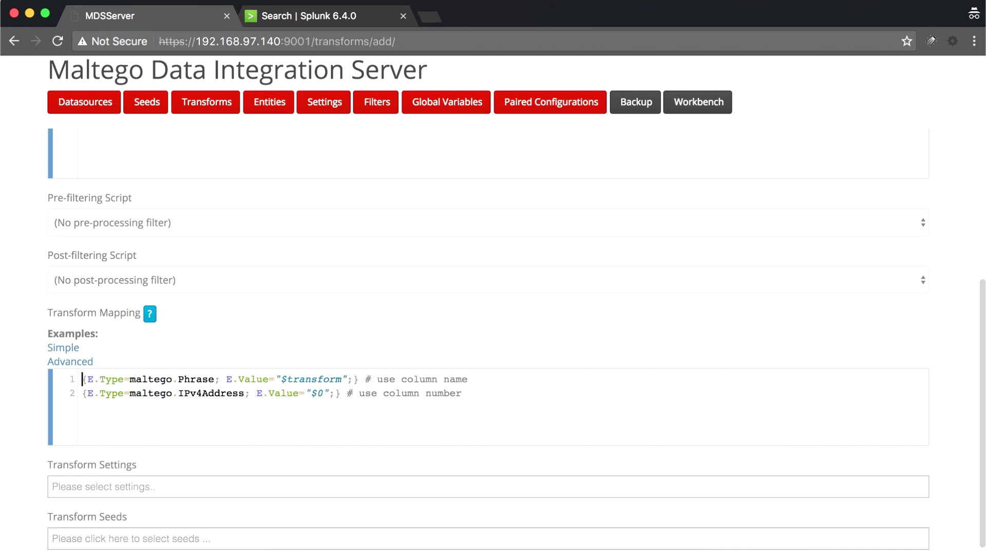
drag(464, 394, 50, 399)
key(BackSpace)
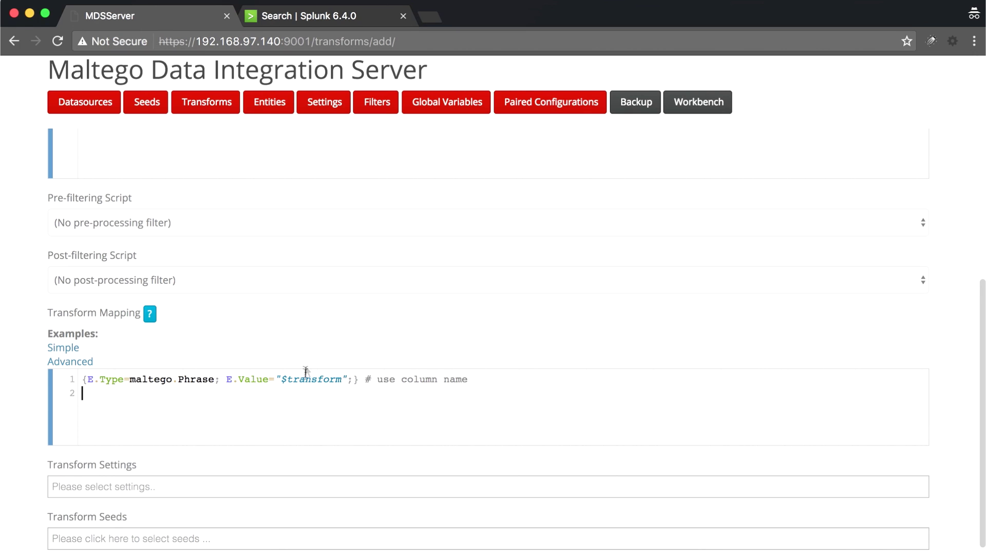
- Replace $transform with $uri in the Phrase mapping, checking the Splunk column names
click(317, 19)
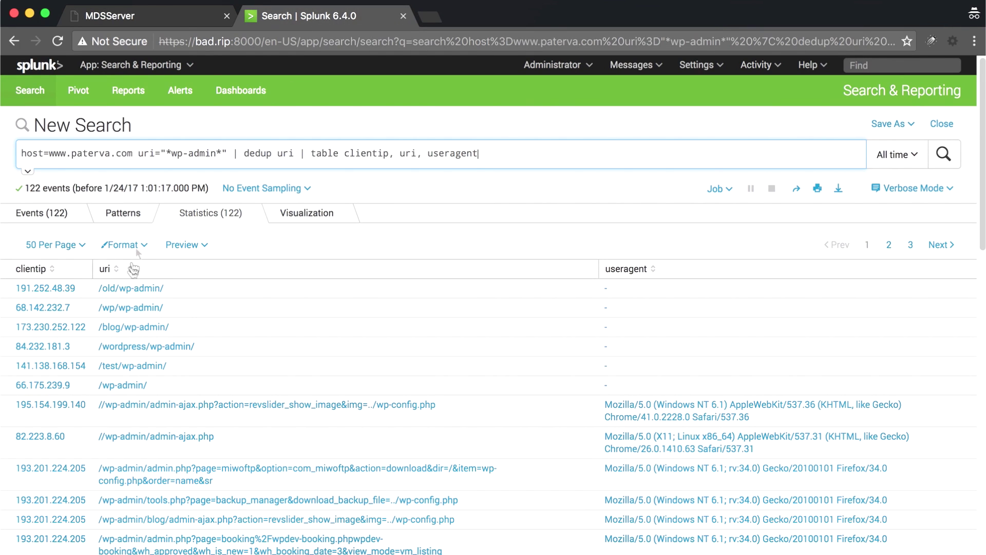
click(183, 21)
double_click(299, 378)
text($uri)
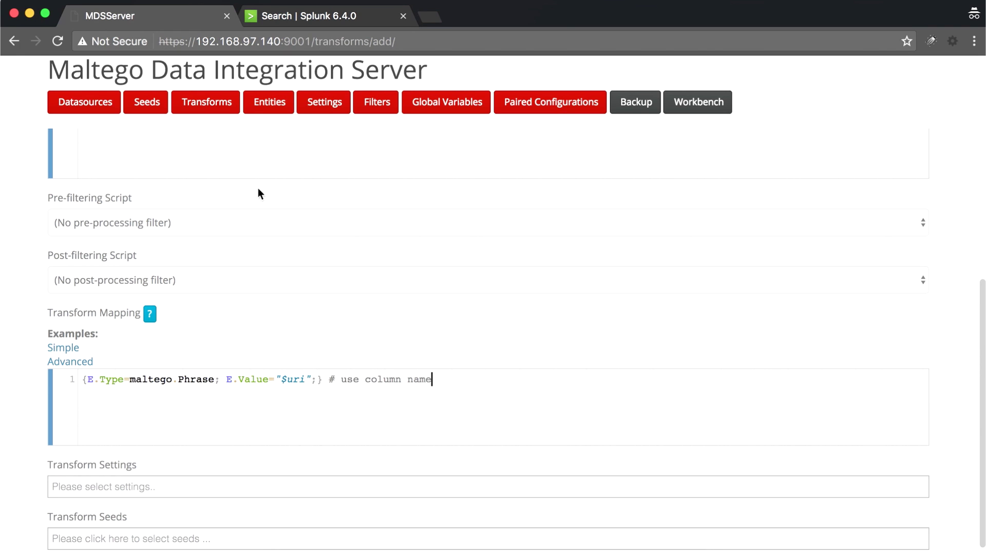
click(309, 20)
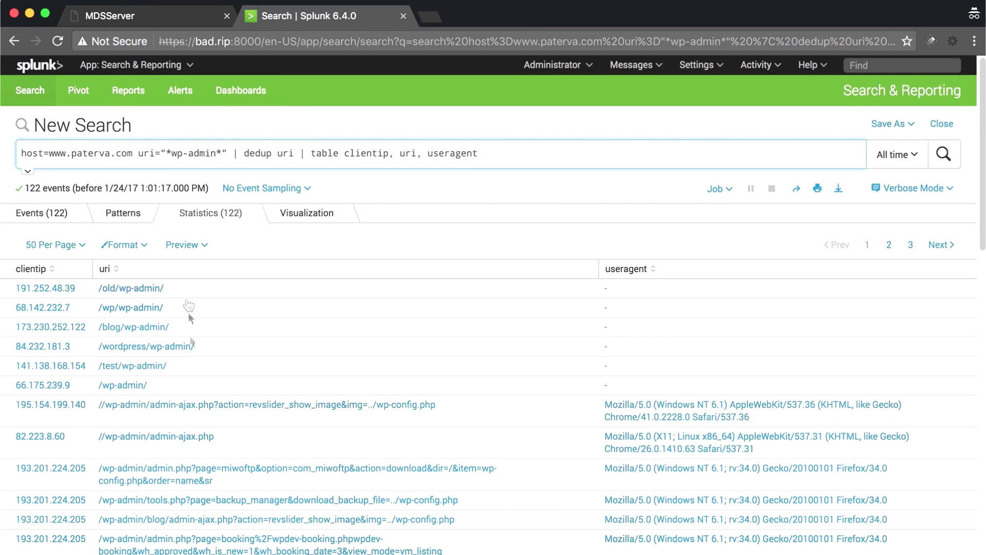
click(174, 15)
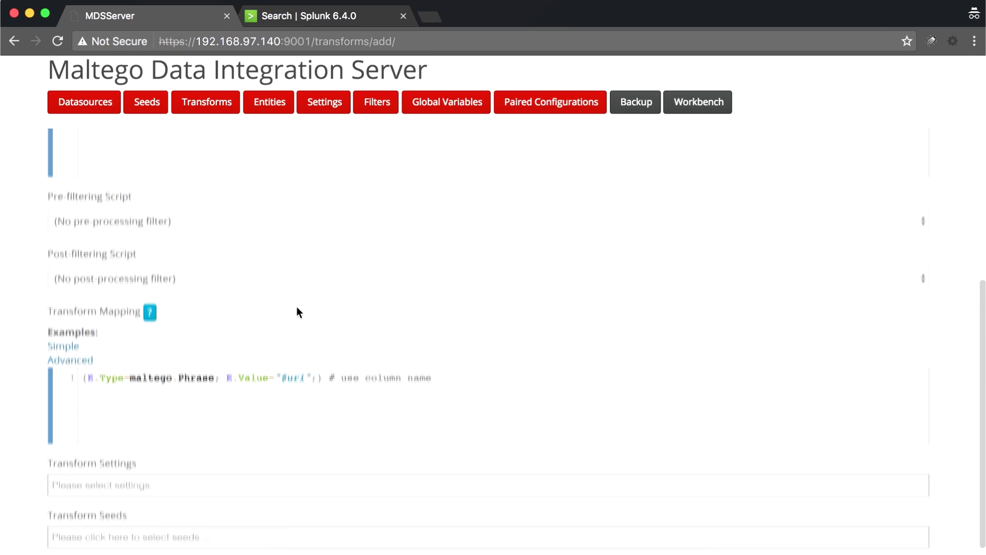
- Seed the Search URI transform to Paterva Seed and save it
scroll(297, 306, up, 1)
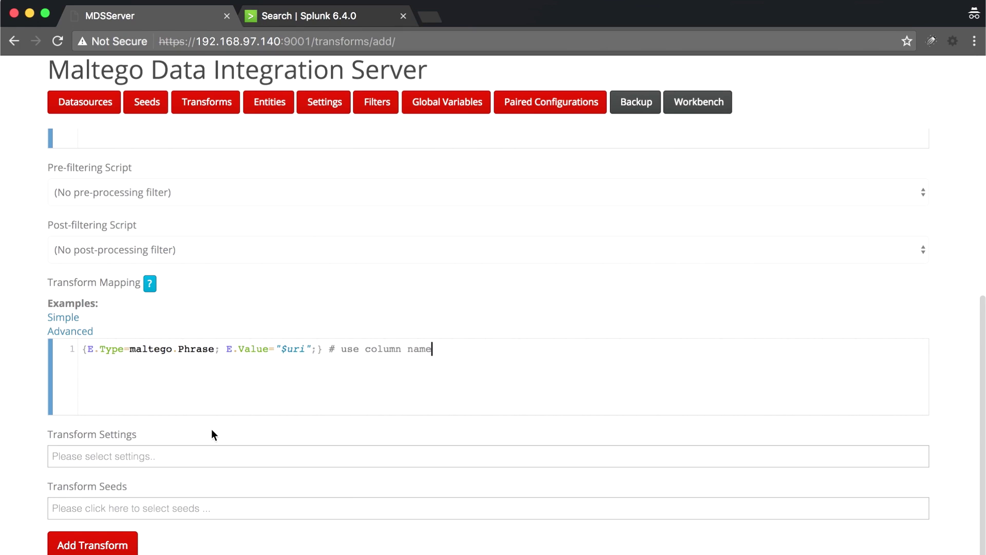
click(172, 508)
click(168, 547)
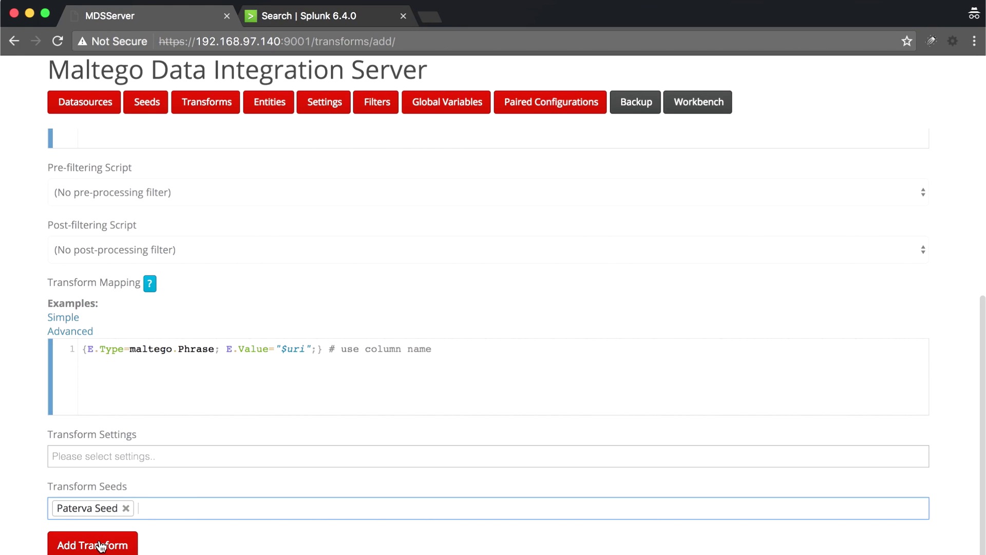
click(101, 545)
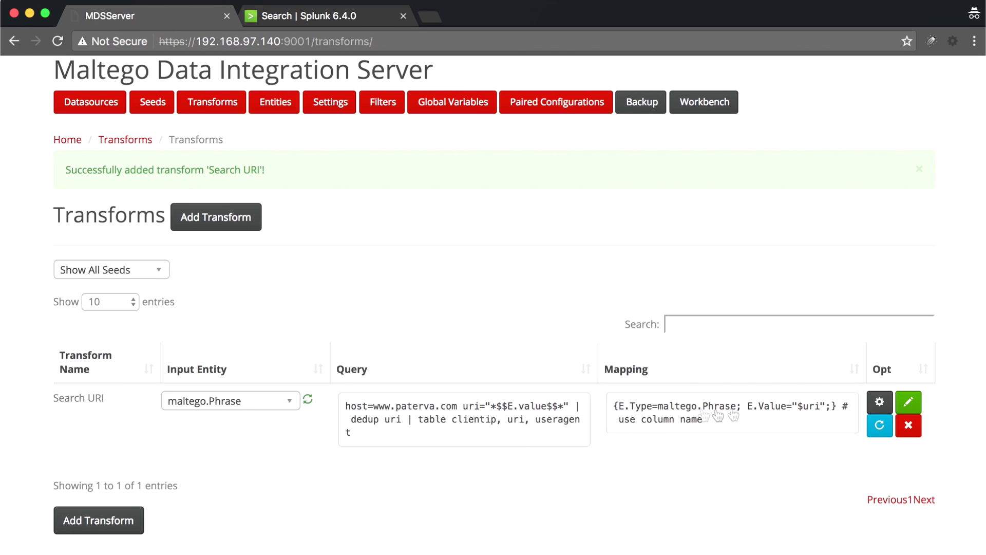
- Inspect the saved Search URI query, then return to the Splunk wp-admin results
click(508, 433)
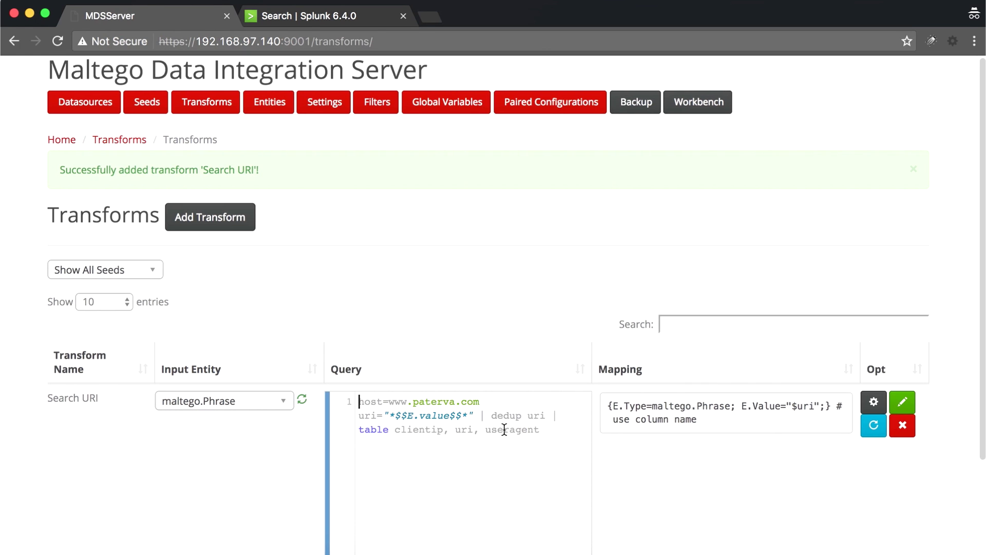
click(538, 283)
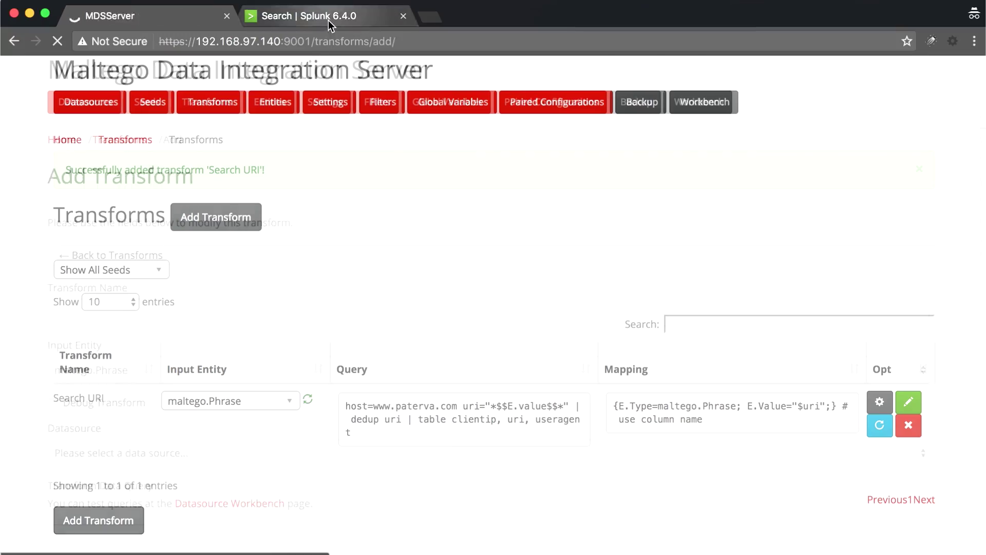
click(329, 20)
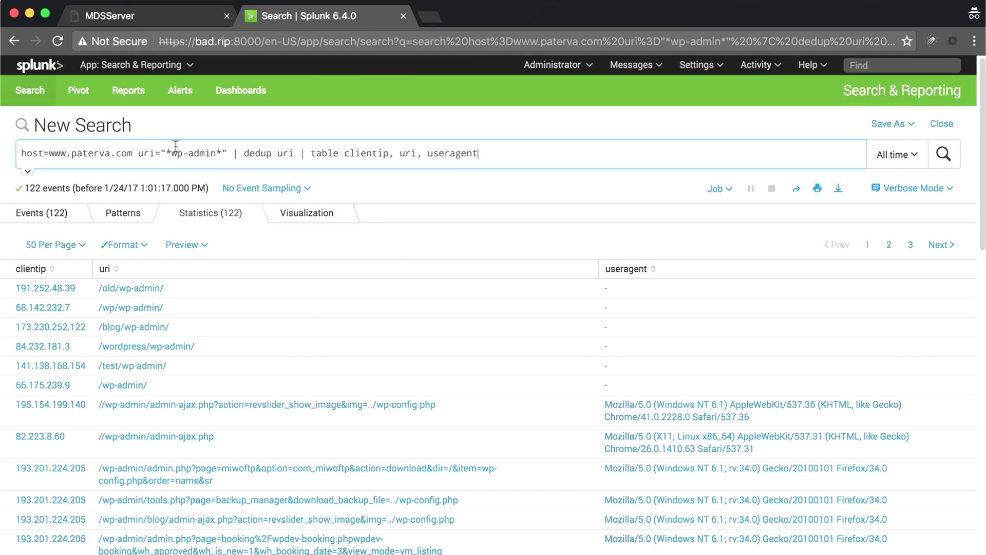
- Narrow the Splunk search's uri to /old/wp-admin/, run it, and select the whole query
shift+click(207, 153)
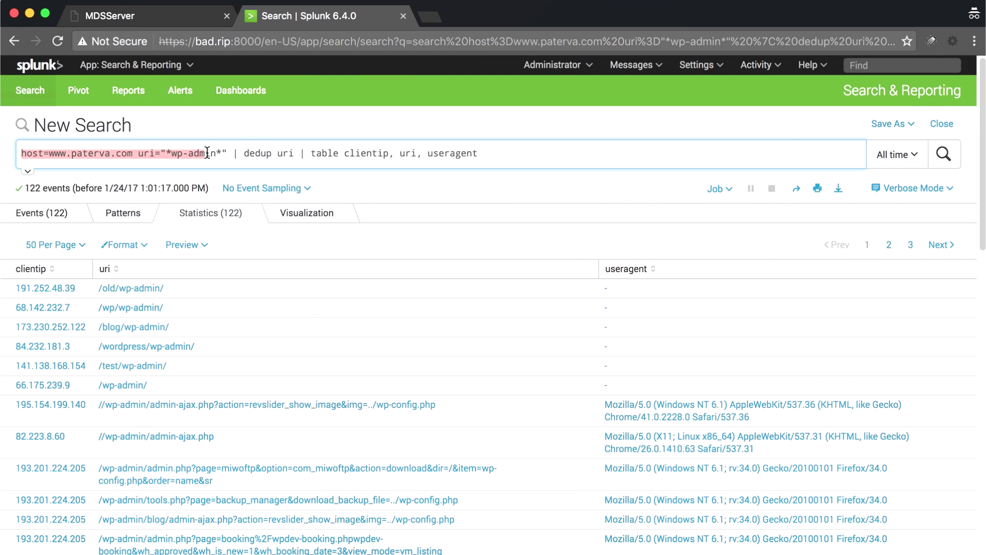
click(219, 152)
key(BackSpace)
key(BackSpace)
key(BackSpace)
key(BackSpace)
key(BackSpace)
key(BackSpace)
key(BackSpace)
key(BackSpace)
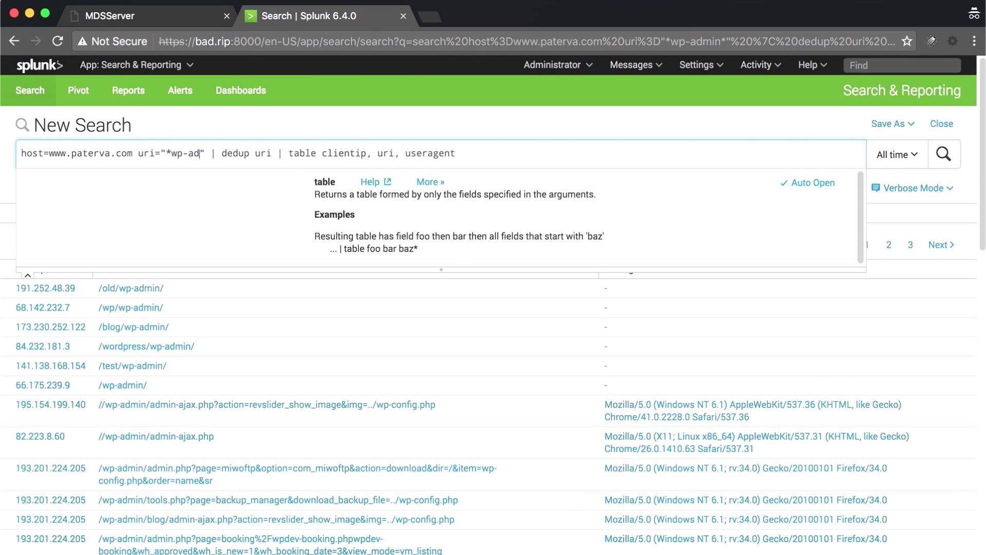
key(BackSpace)
key(BackSpace)
text(/old/)
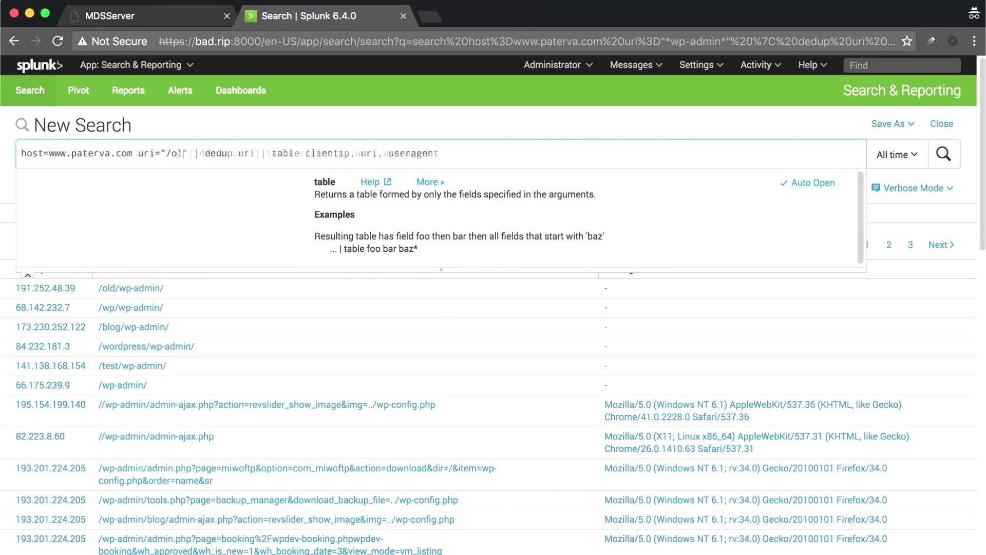
text(wp-admin)
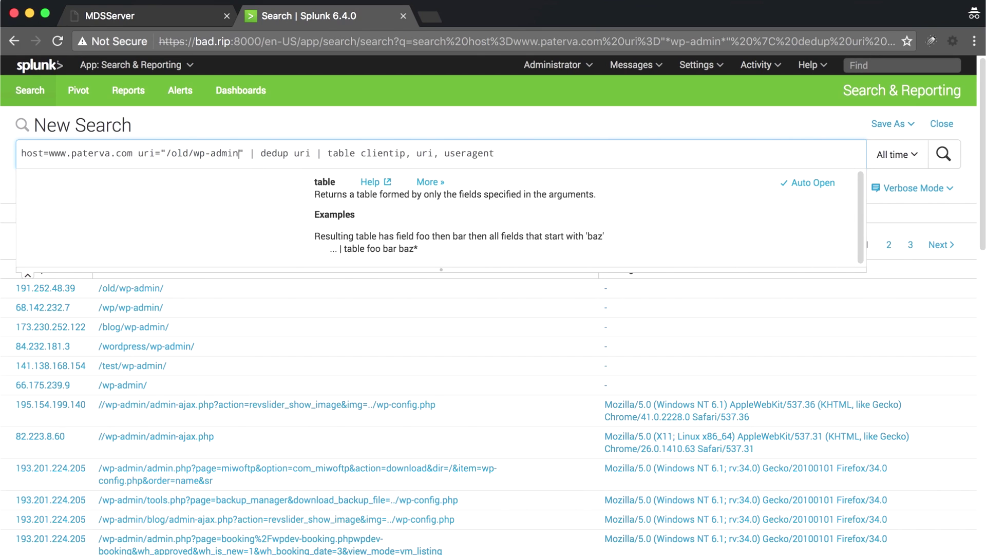
text(/)
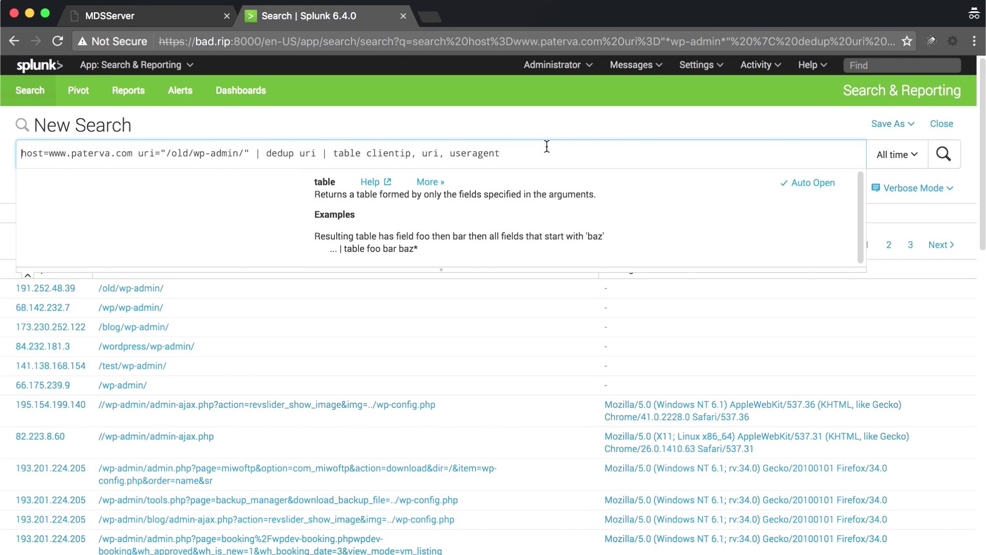
key(Return)
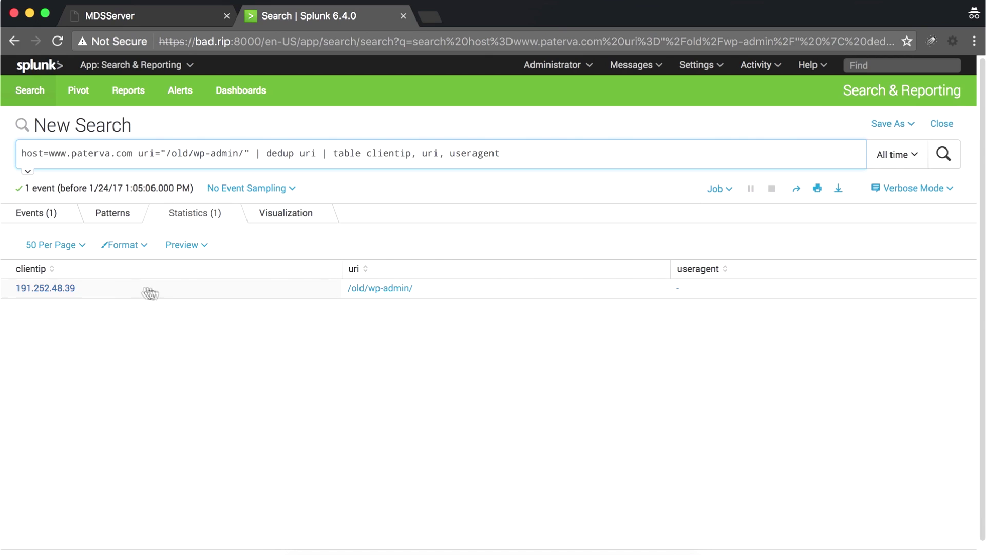
double_click(523, 155)
triple_click(524, 156)
key(super+c)
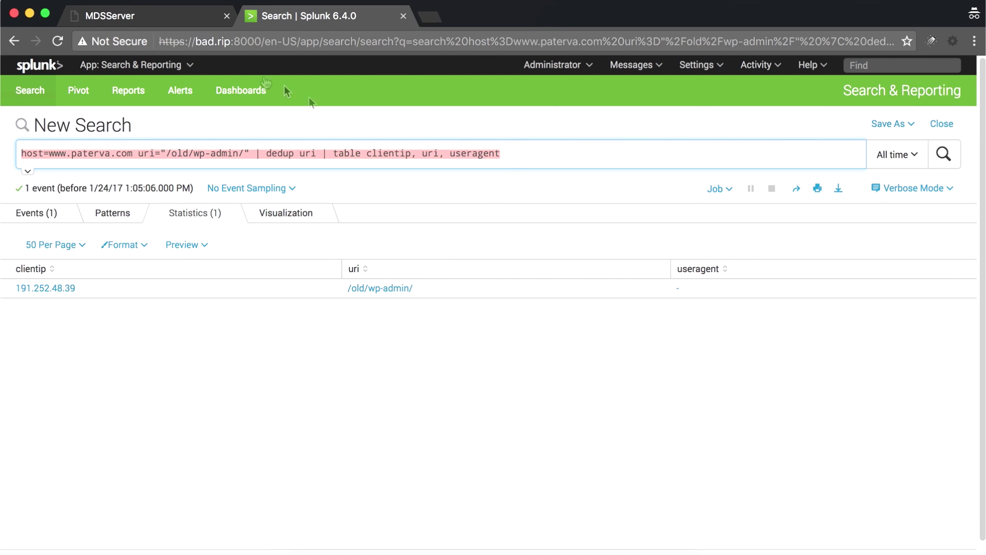
click(153, 17)
- Give the URI to IP Address transform Paterva Splunk Server as its data source
click(190, 316)
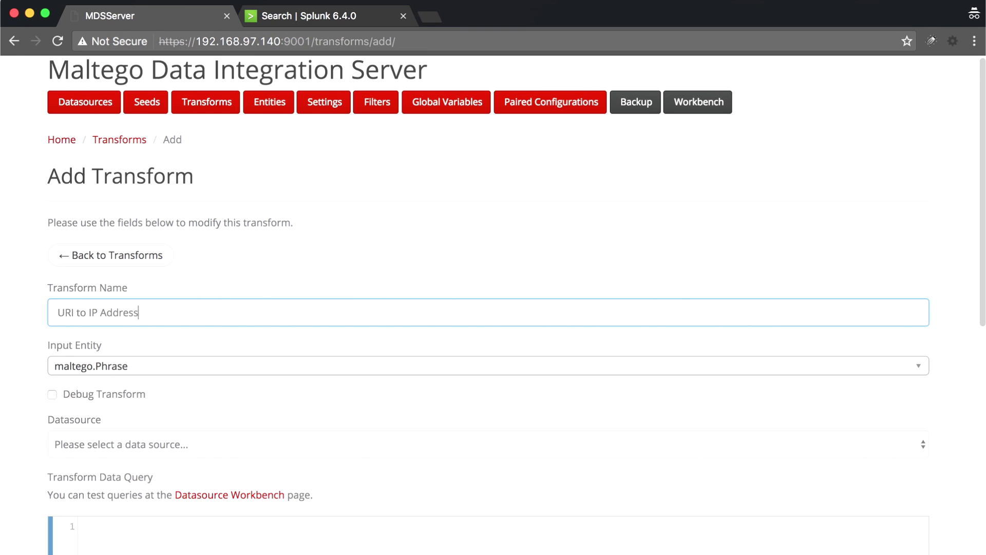
scroll(488, 308, down, 3)
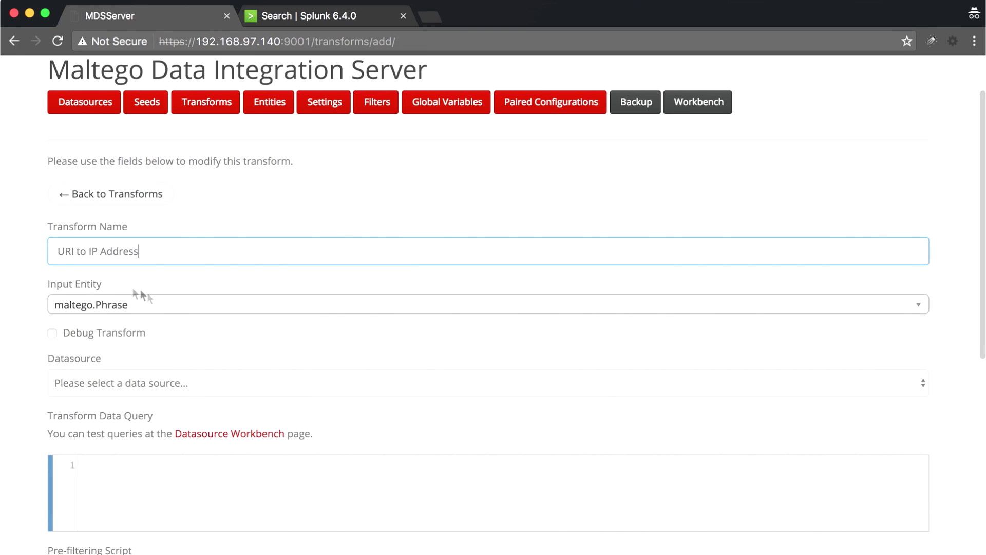
scroll(212, 345, down, 3)
click(183, 297)
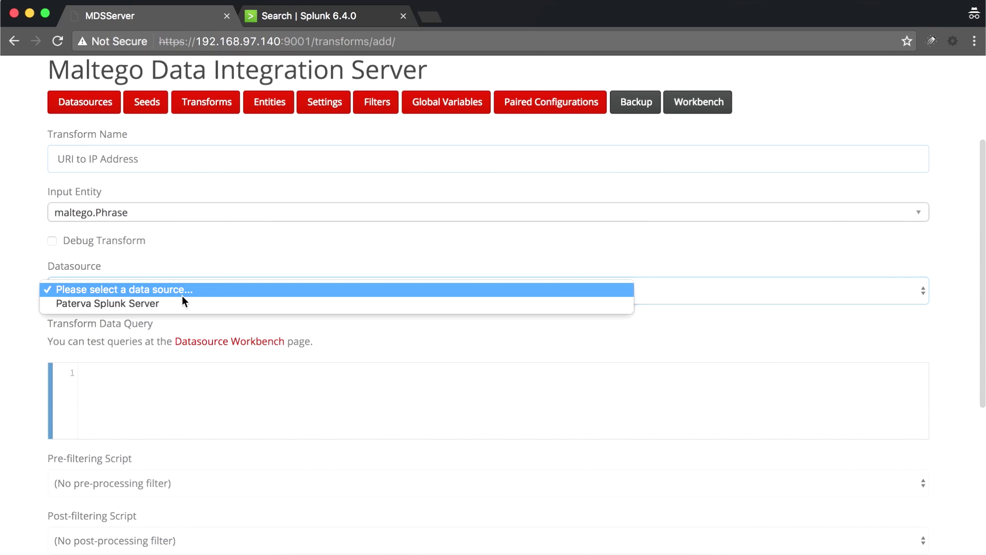
click(177, 303)
- Paste the narrowed query and replace /old/wp-admin/ in uri with $$E.value$$
scroll(110, 344, down, 1)
click(111, 343)
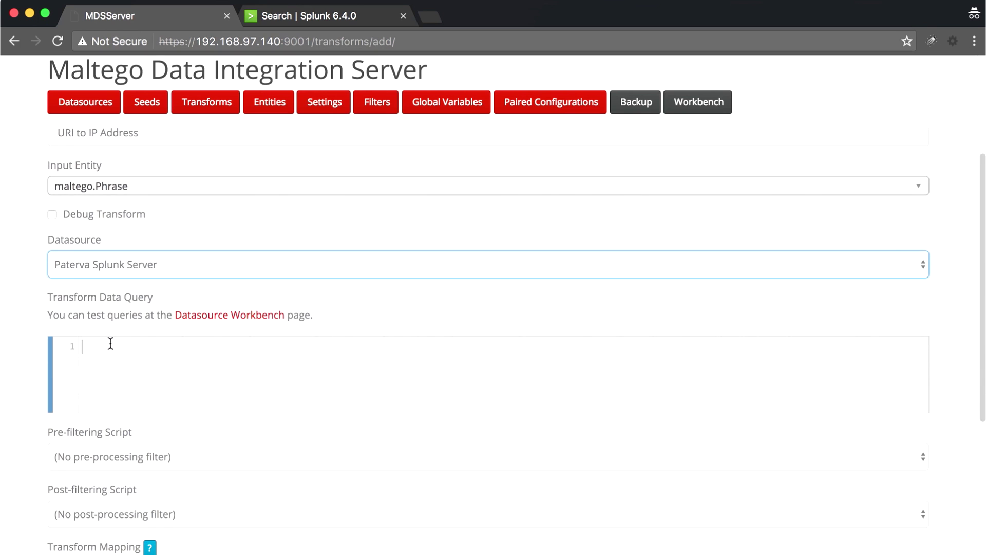
key(super+v)
scroll(111, 344, down, 3)
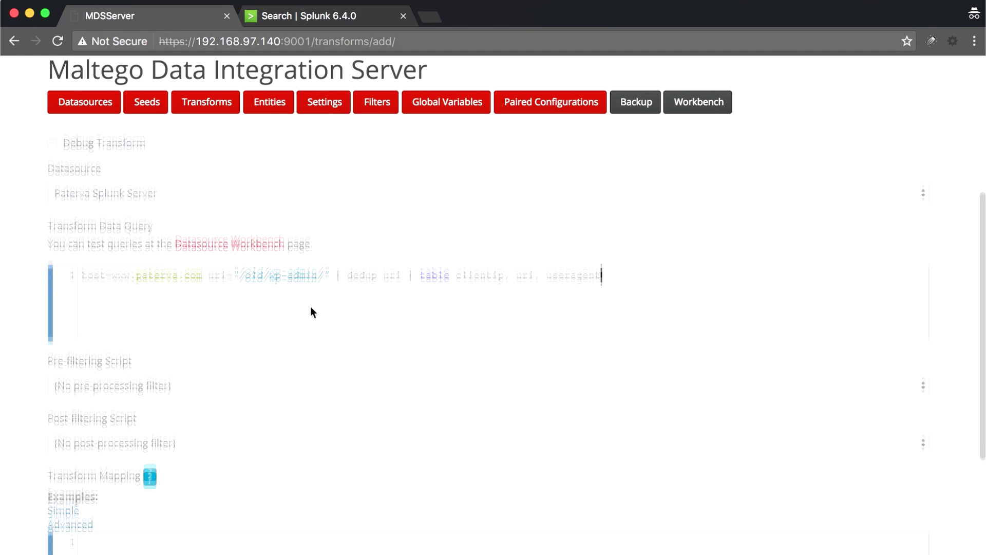
scroll(311, 309, down, 1)
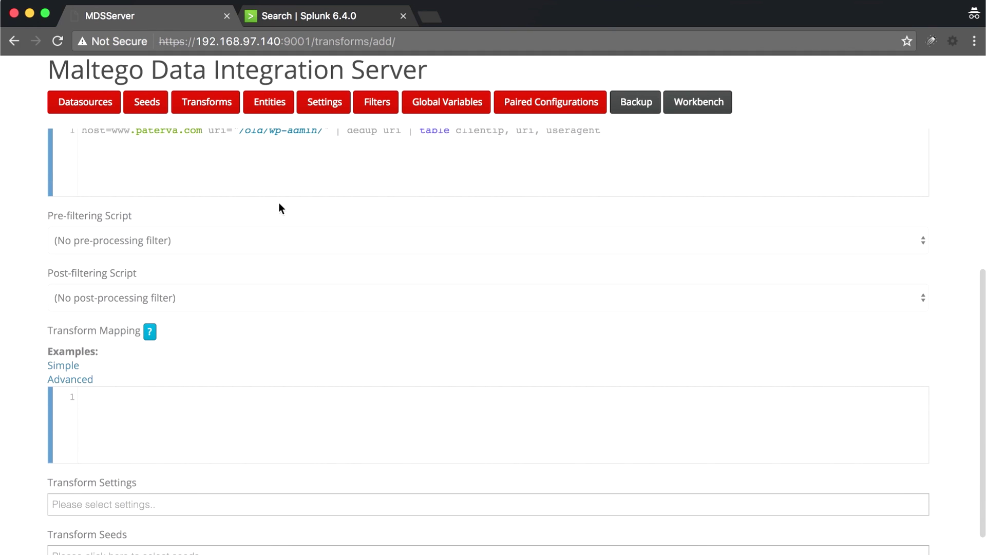
scroll(278, 208, up, 1)
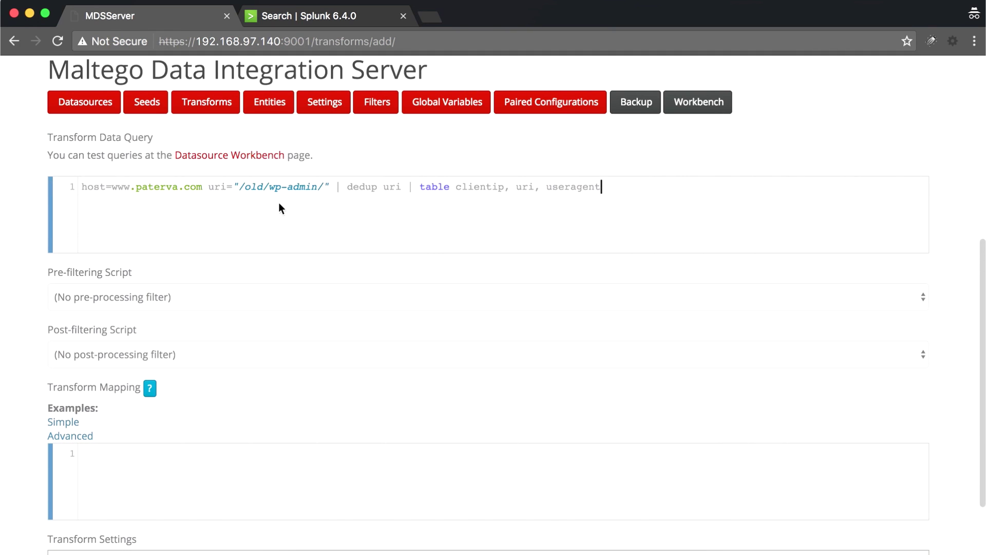
drag(237, 186, 322, 186)
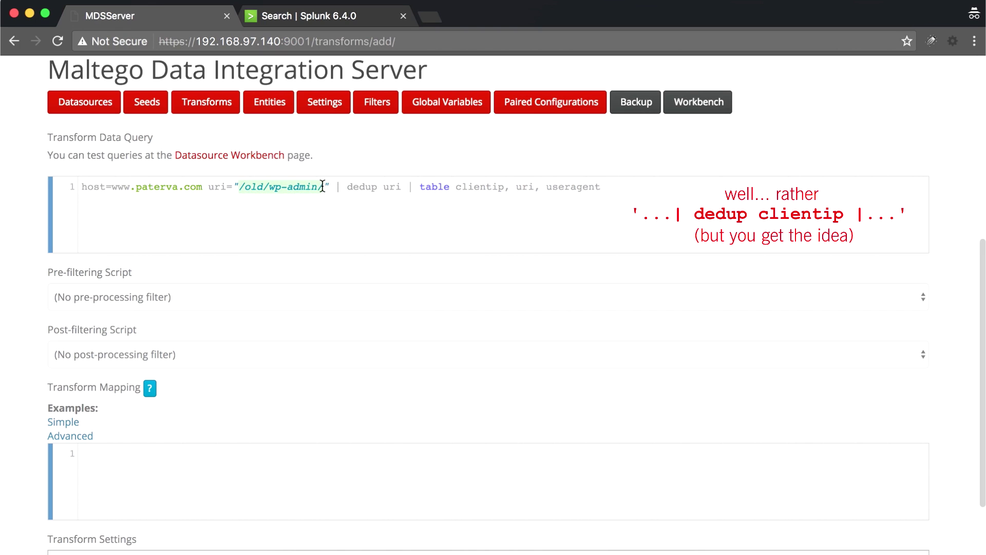
text($$E.val)
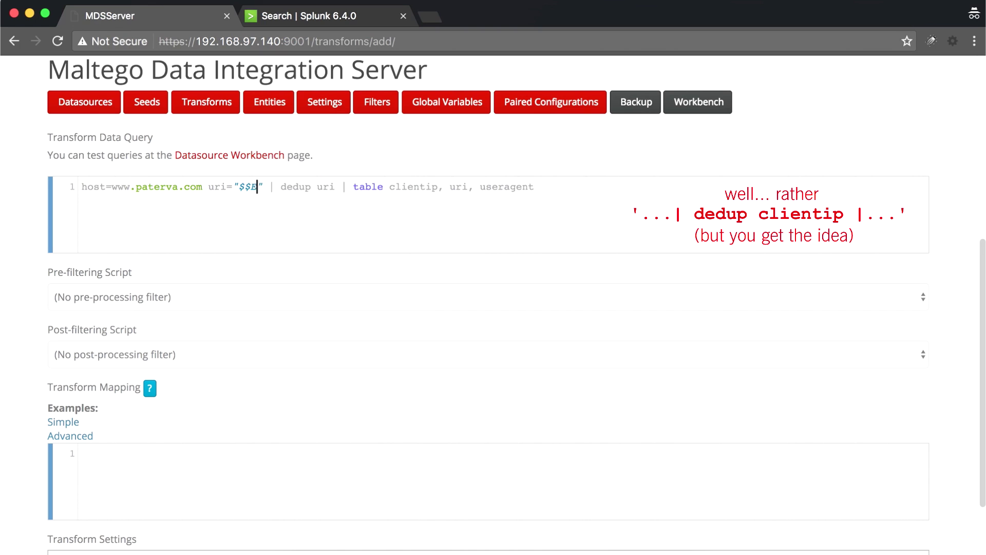
text(ue$$)
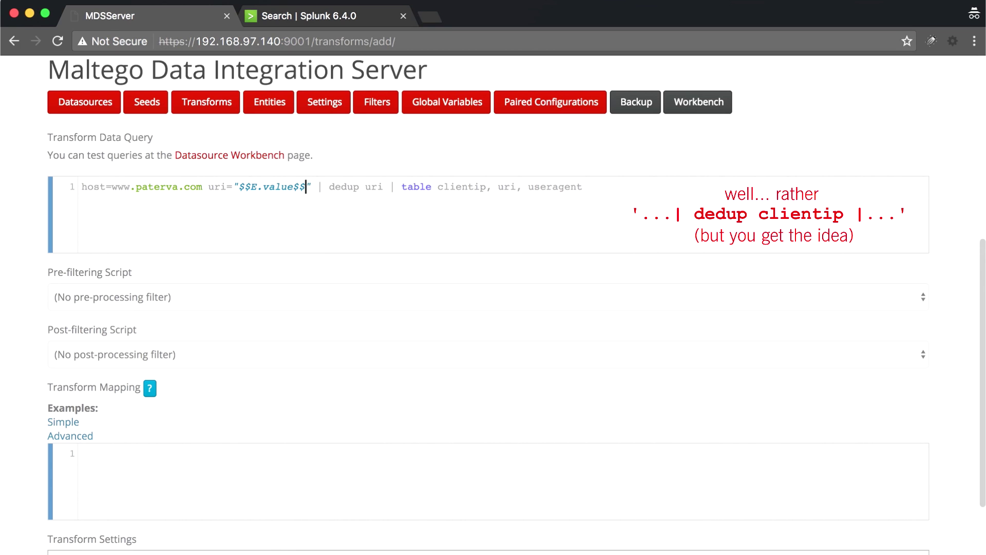
scroll(488, 308, down, 2)
- Insert the Simple mapping example, removing the blank lines, Phrase line and column-number comment
click(72, 327)
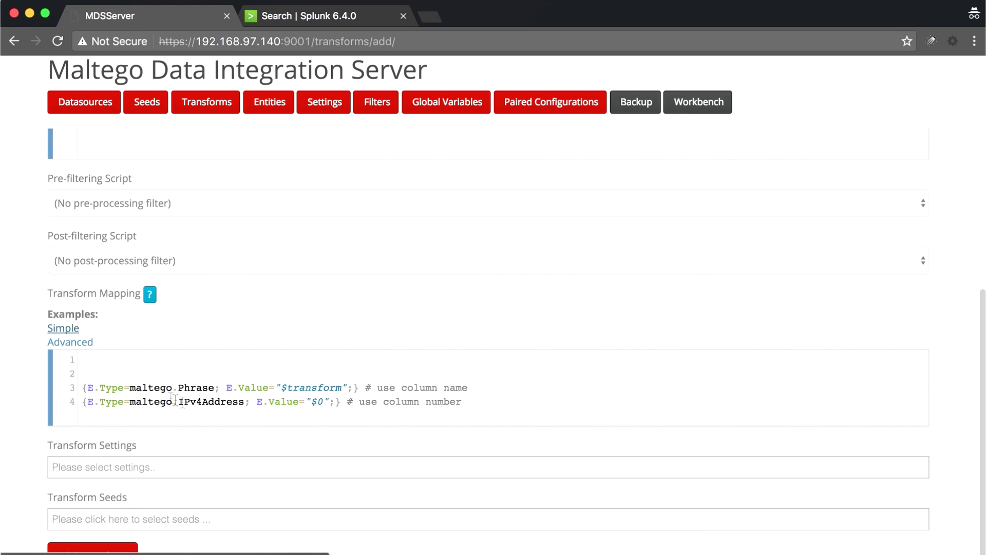
click(207, 355)
key(Delete)
key(Delete)
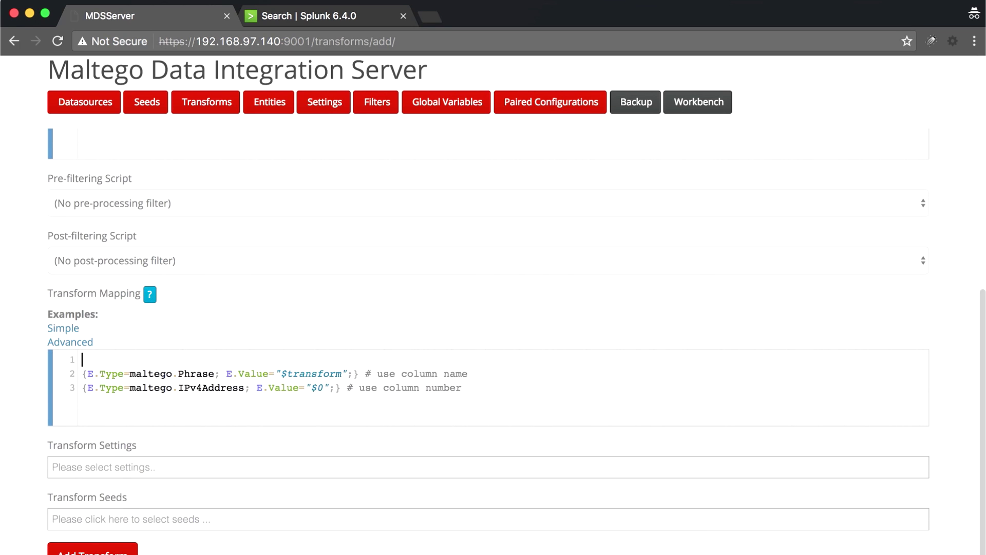
drag(483, 359, 75, 362)
key(Delete)
key(Delete)
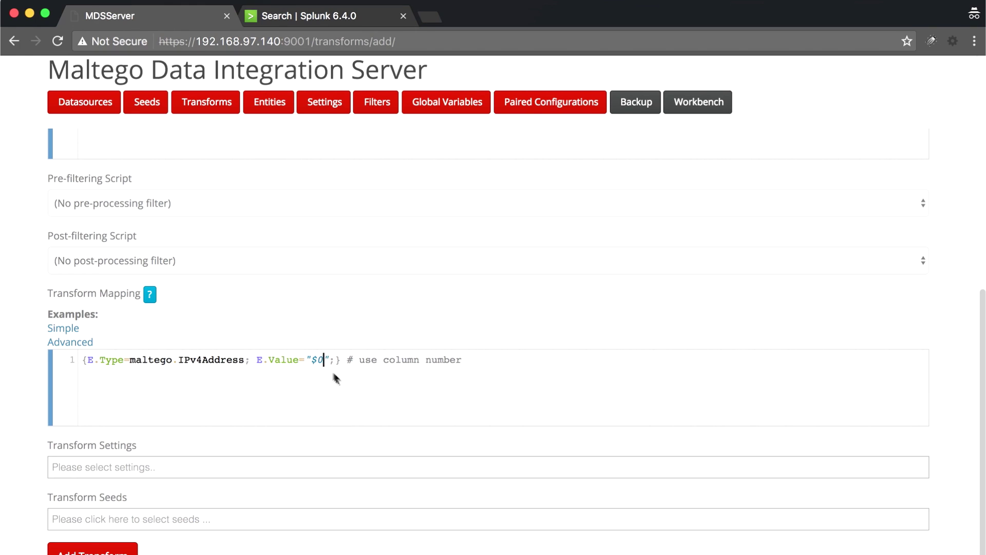
drag(345, 360, 488, 360)
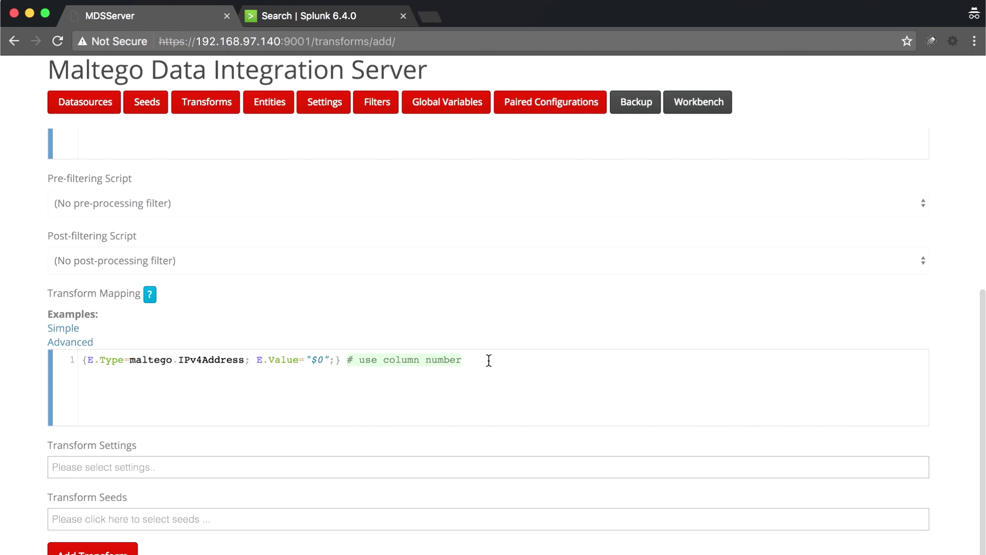
key(BackSpace)
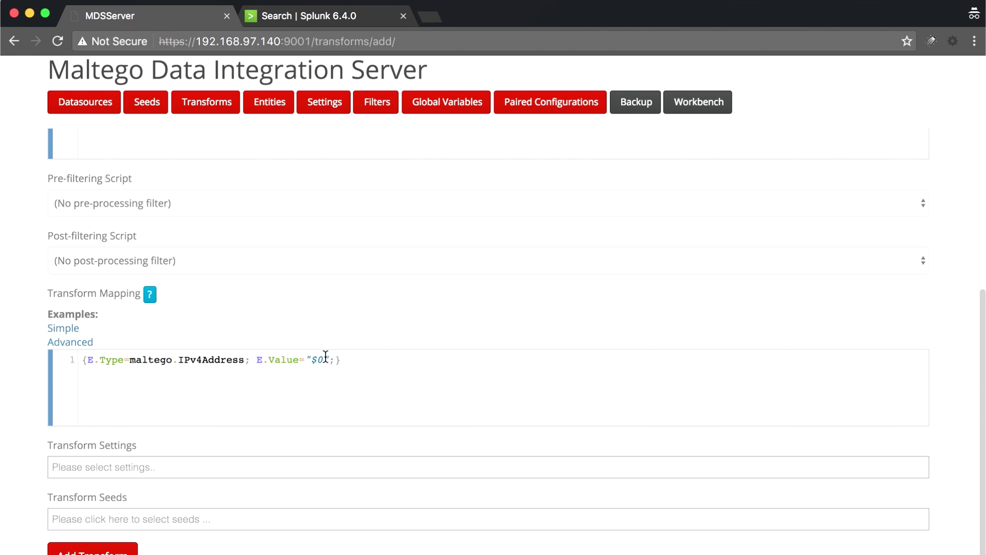
- Change the IPv4 address mapping's $0 reference to $clientip
click(317, 17)
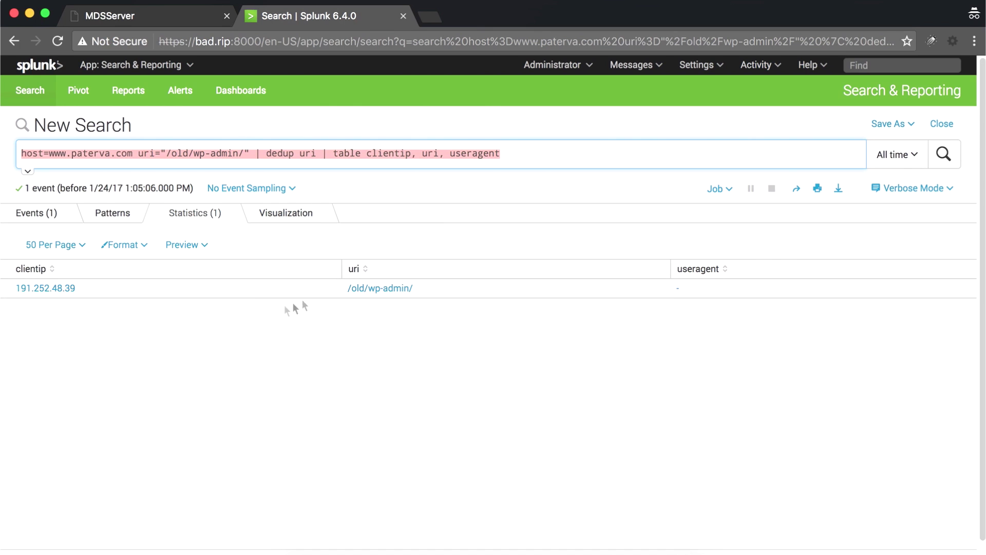
click(174, 19)
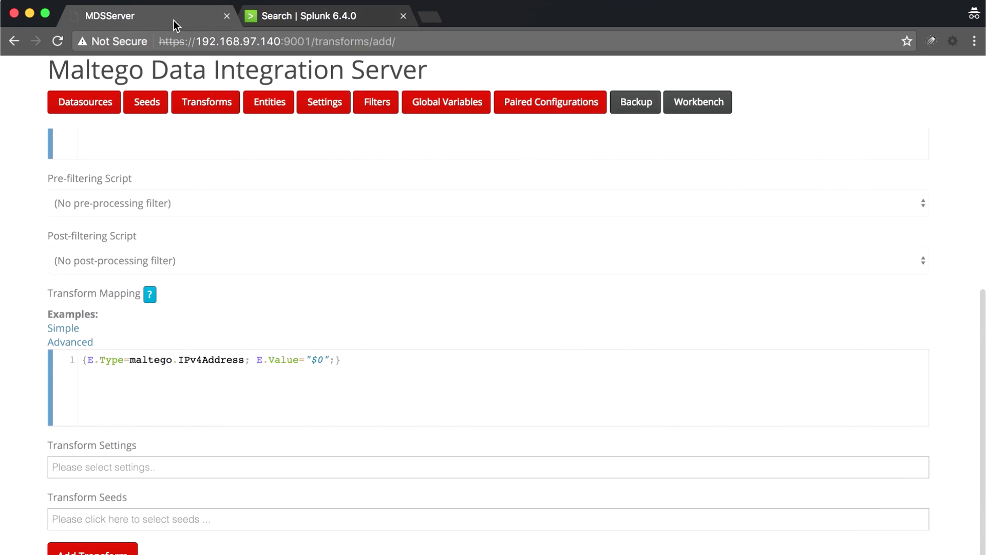
key(BackSpace)
text(clientip)
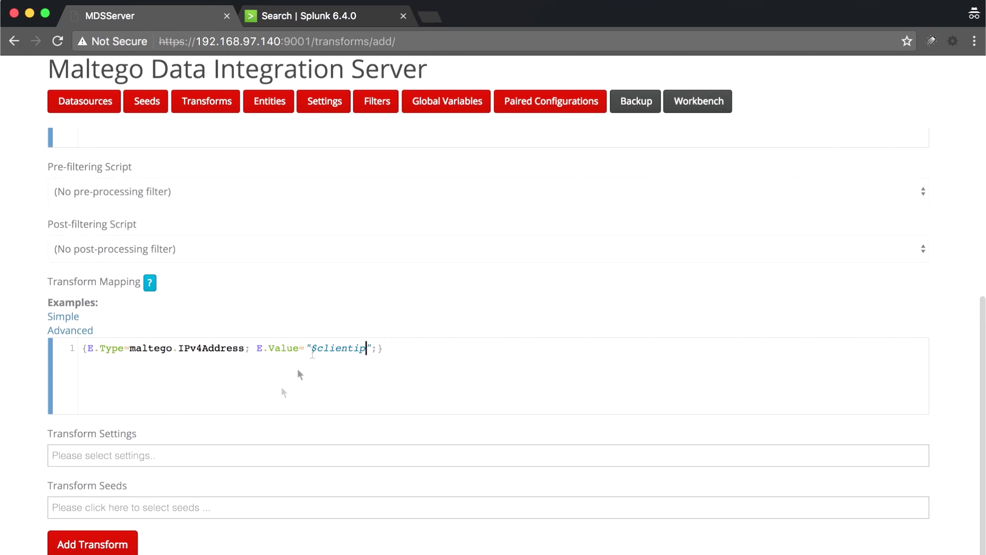
- Seed the transform to Paterva Seed and save it
click(190, 506)
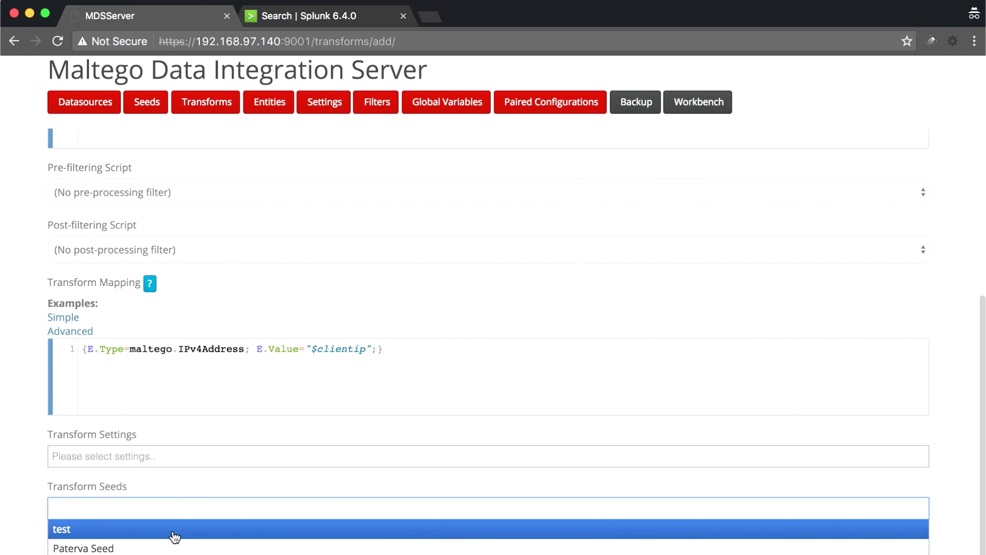
click(168, 548)
click(117, 543)
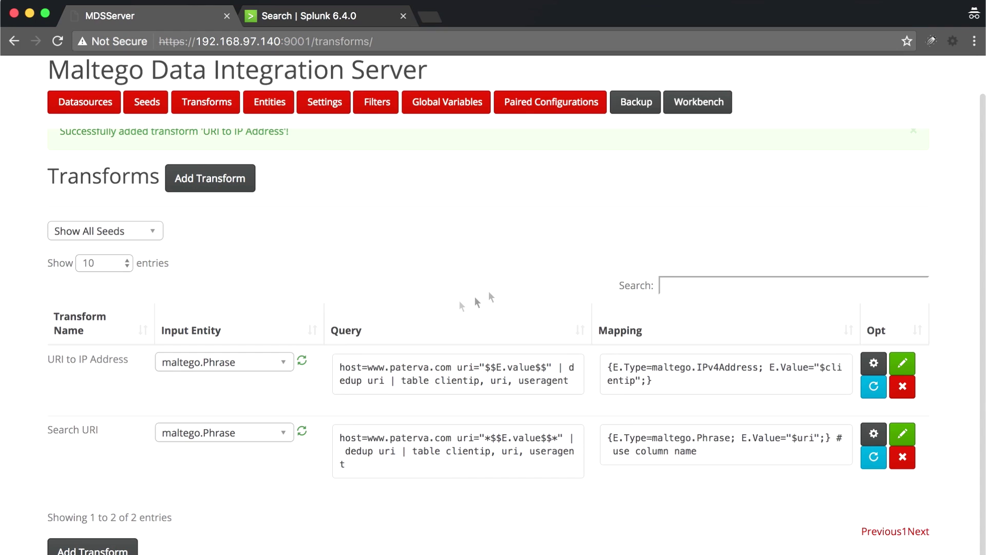
- Copy the Paterva Seed URL to the clipboard and switch to Maltego Classic
click(147, 103)
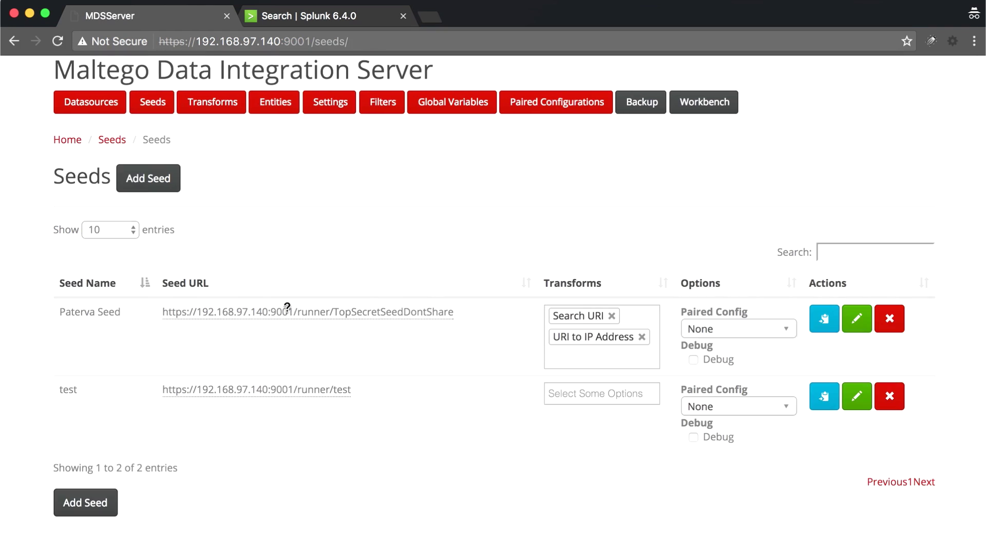
click(289, 311)
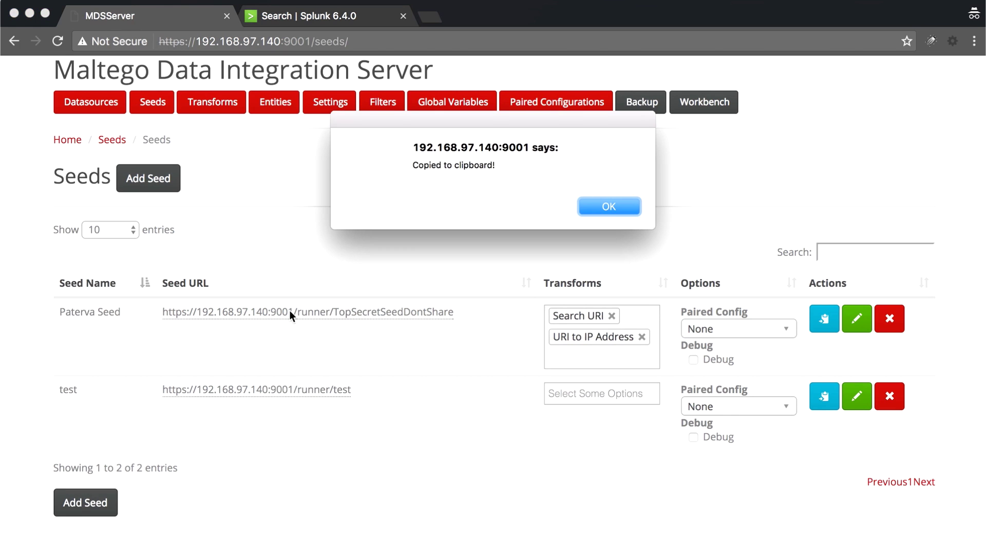
click(614, 204)
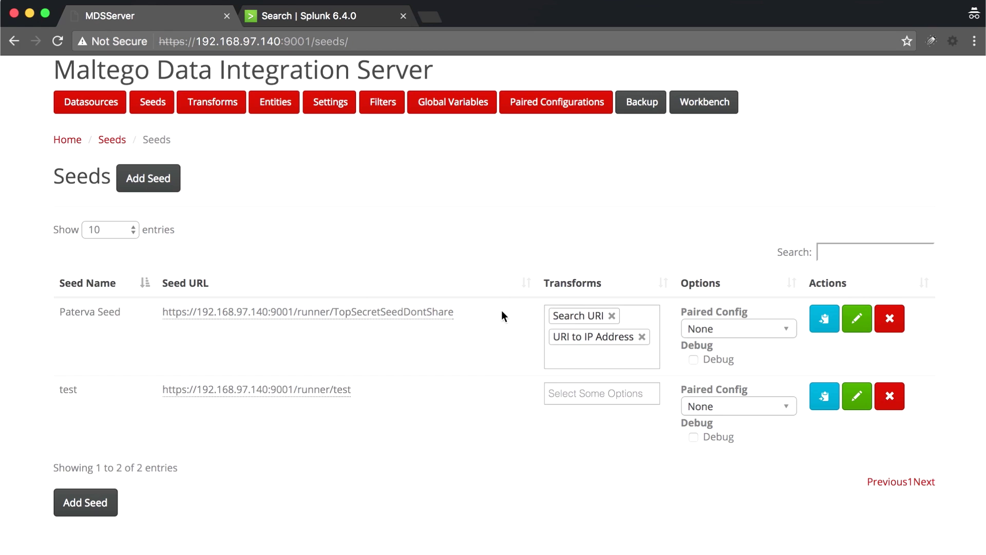
click(472, 551)
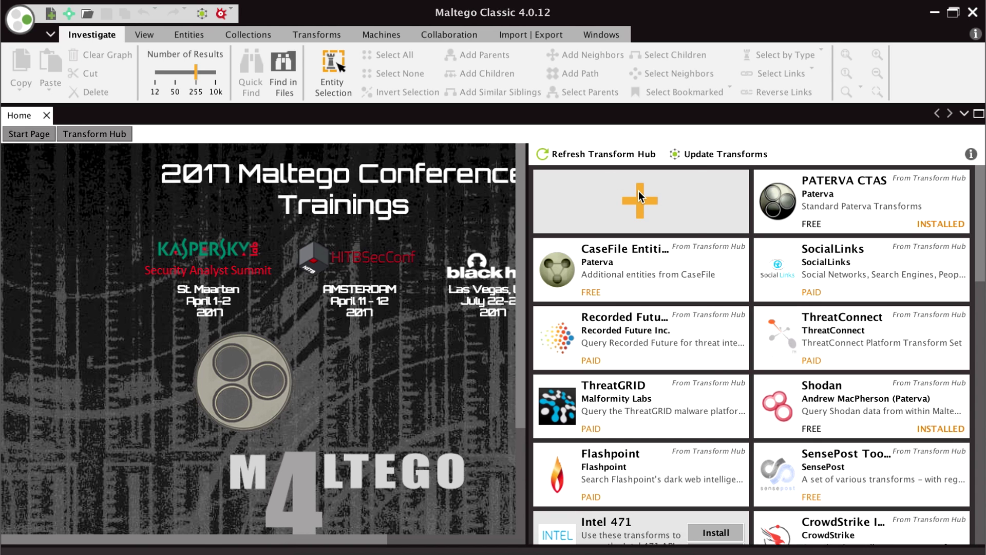
- Create the PatervaSplunkExample seed, same name and display name, using the pasted seed URL
click(639, 205)
double_click(448, 144)
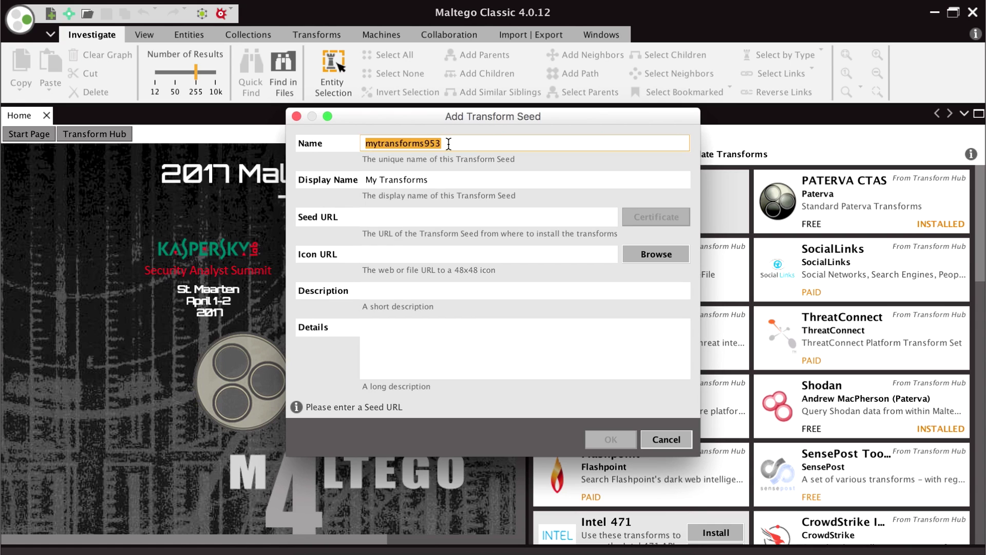
text(PatervaSplun)
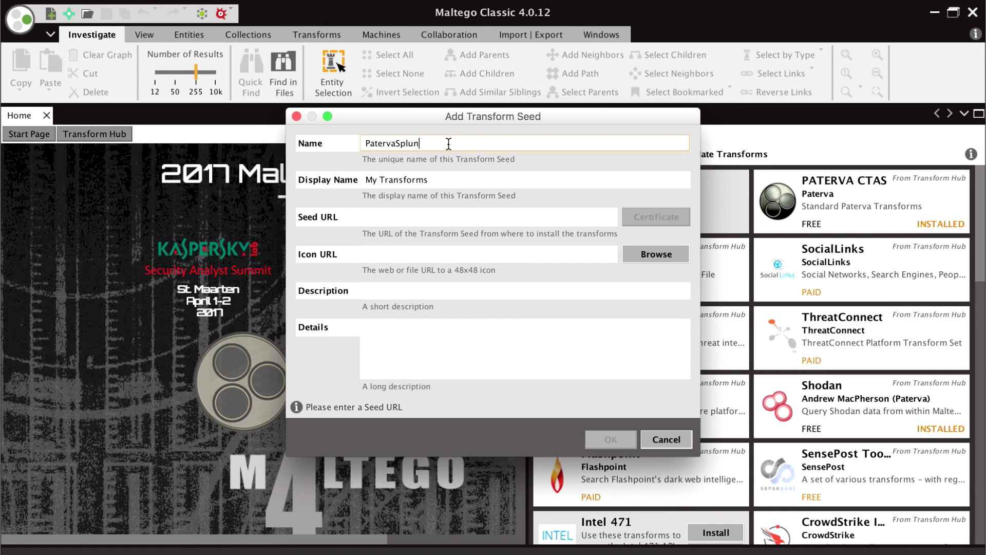
double_click(441, 180)
key(BackSpace)
key(BackSpace)
key(BackSpace)
key(BackSpace)
text(PatervaSplunkExample)
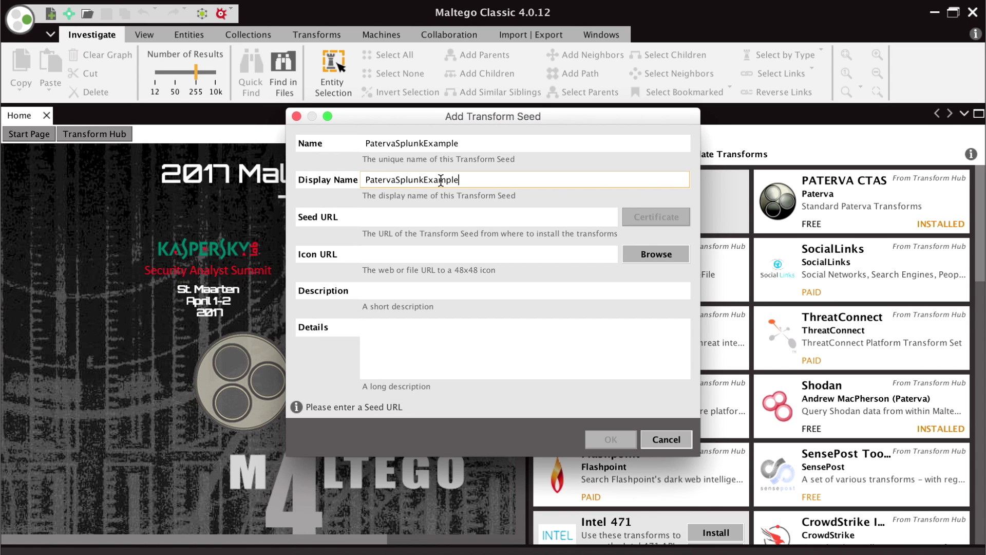
click(439, 216)
key(super+v)
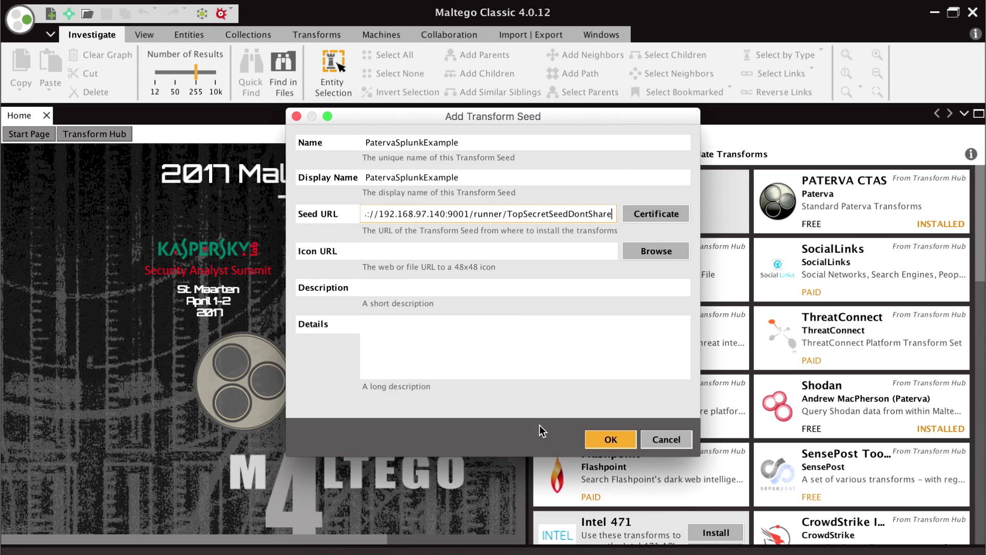
click(610, 439)
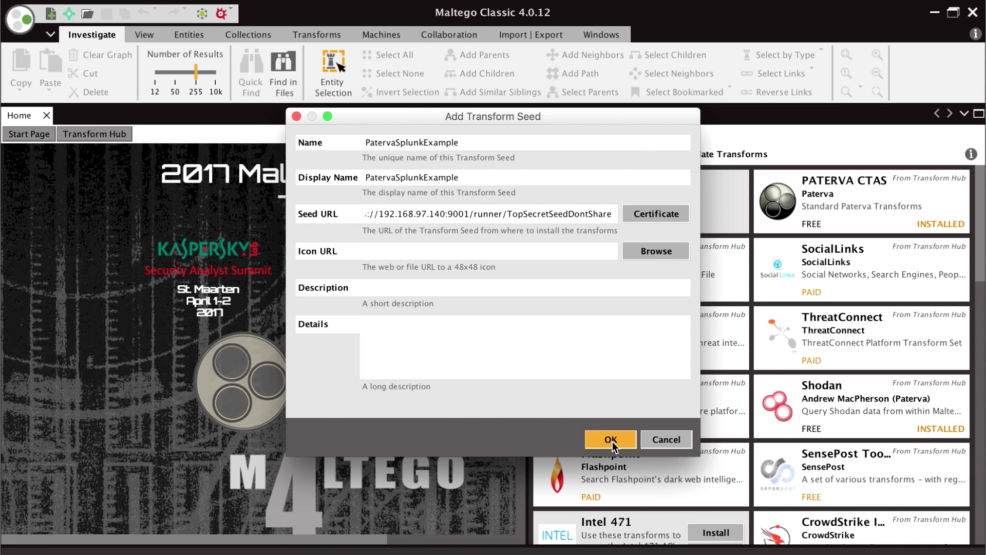
scroll(704, 273, down, 15)
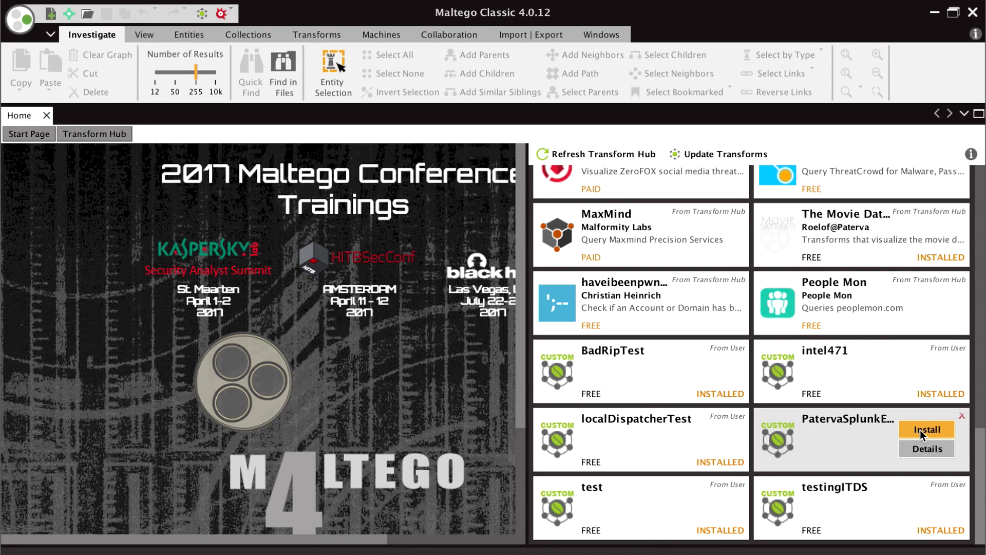
- Install the PatervaSplunkExample transforms (1 server, 2 transforms) from the Transform Hub and confirm
click(920, 429)
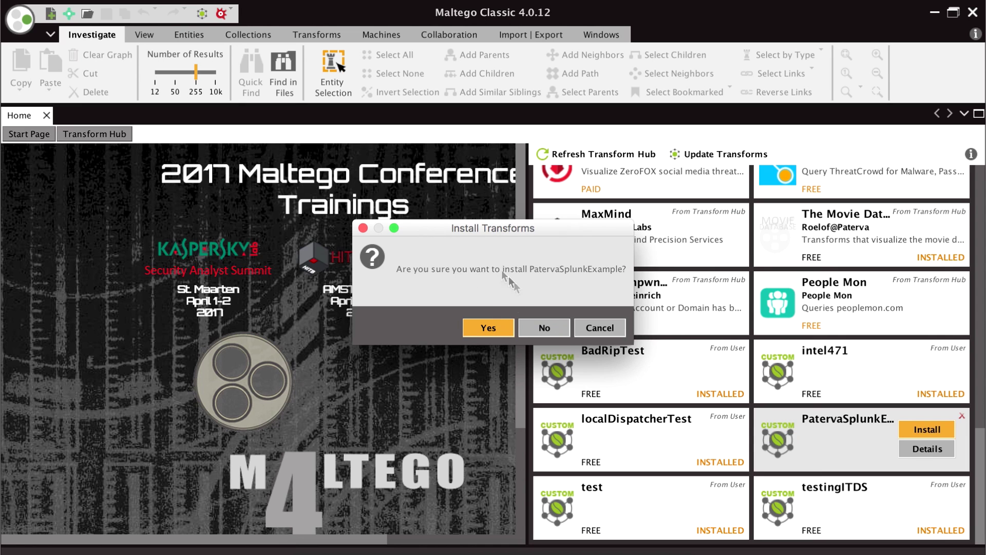
click(488, 327)
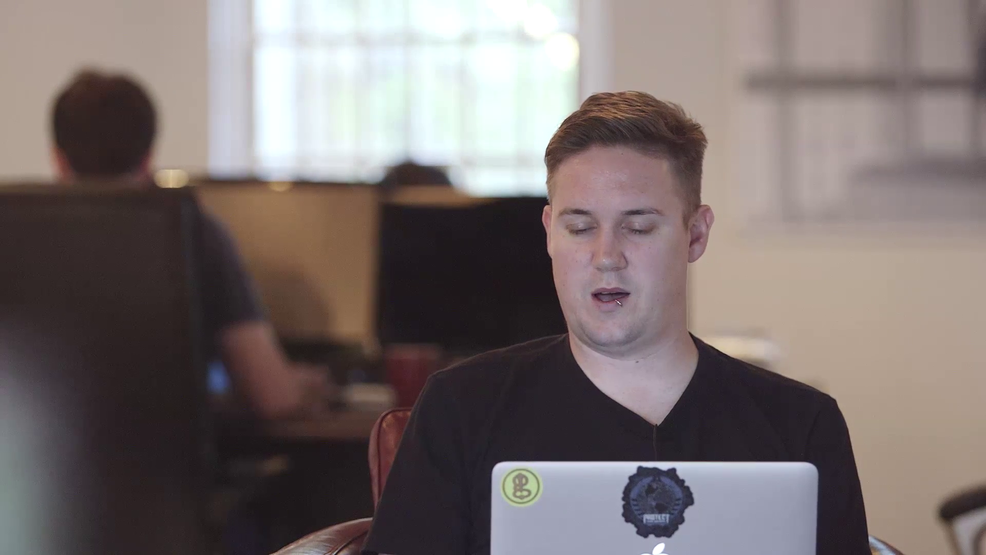
click(896, 161)
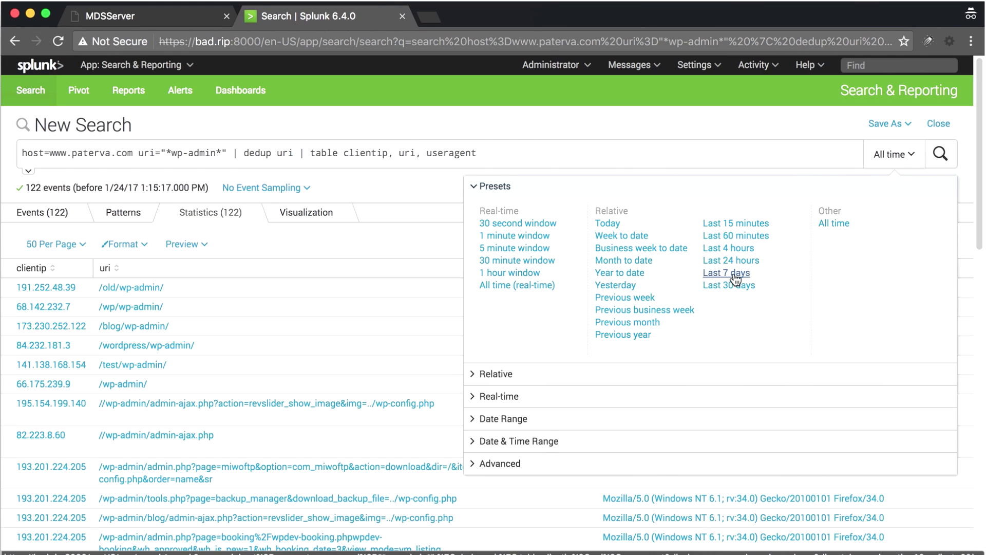
- Limit Splunk's wp-admin search to Last 7 days (25 events) and return to Maltego Classic
click(735, 278)
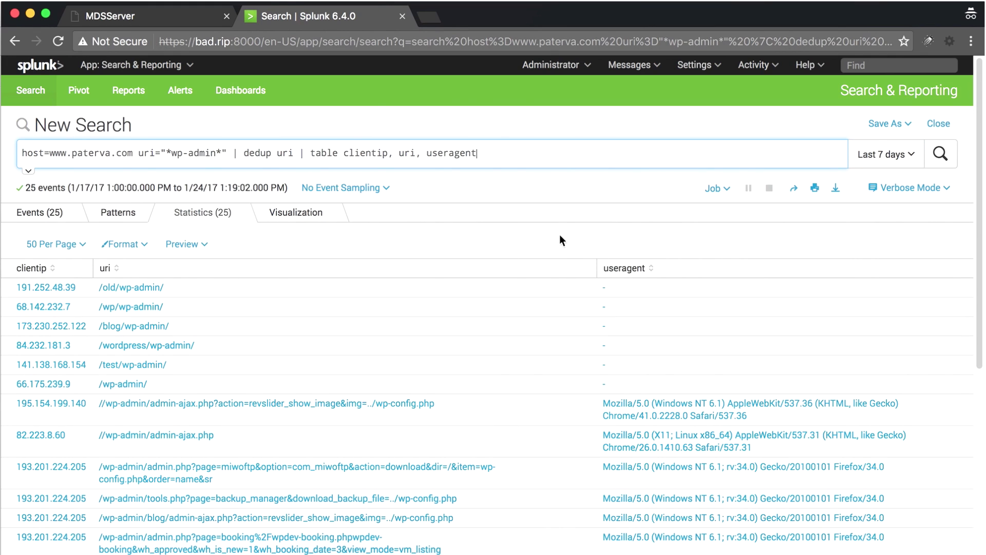
key(super+Tab)
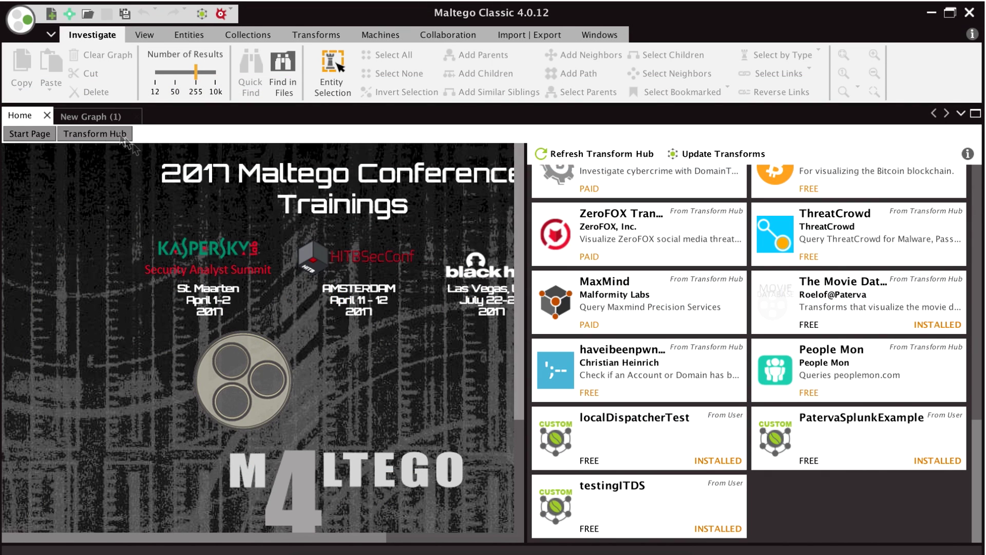
- Keep PatervaSplunkExample's Global Date at Last 7 days and drop a Phrase entity onto the new graph
click(86, 116)
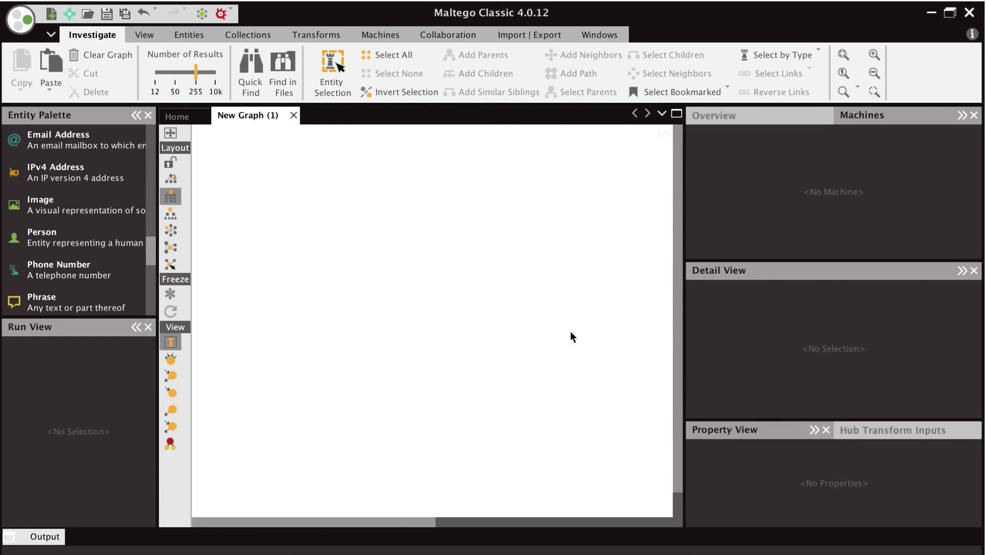
click(872, 428)
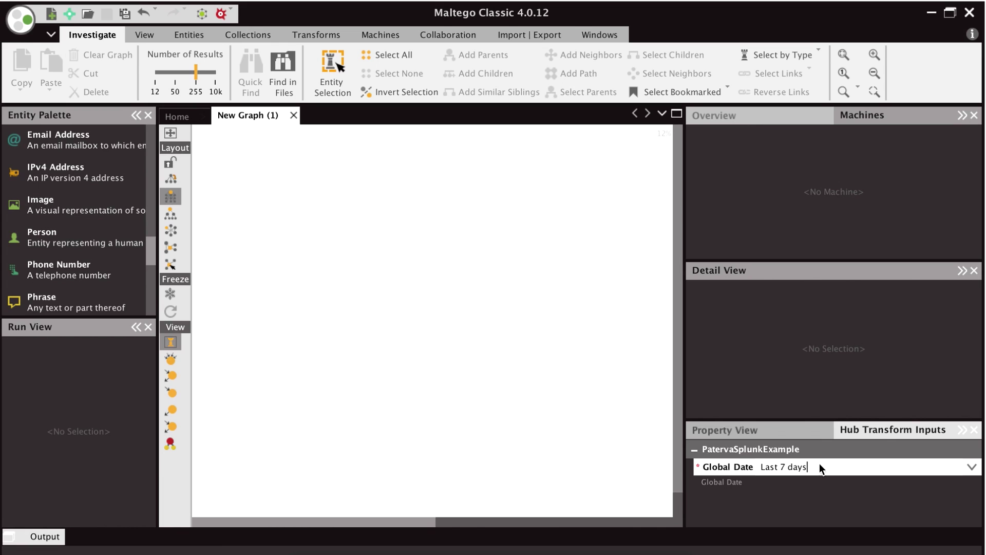
click(972, 467)
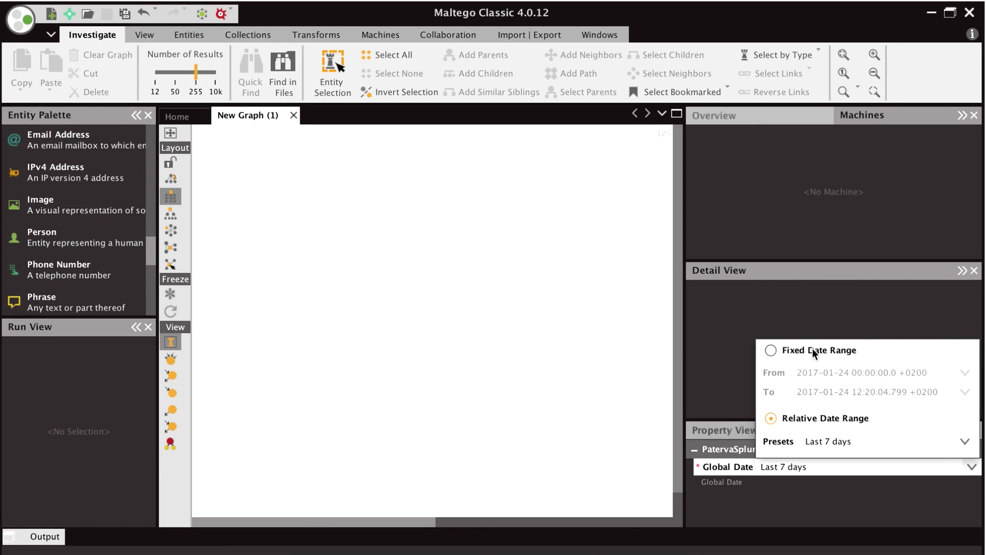
click(964, 443)
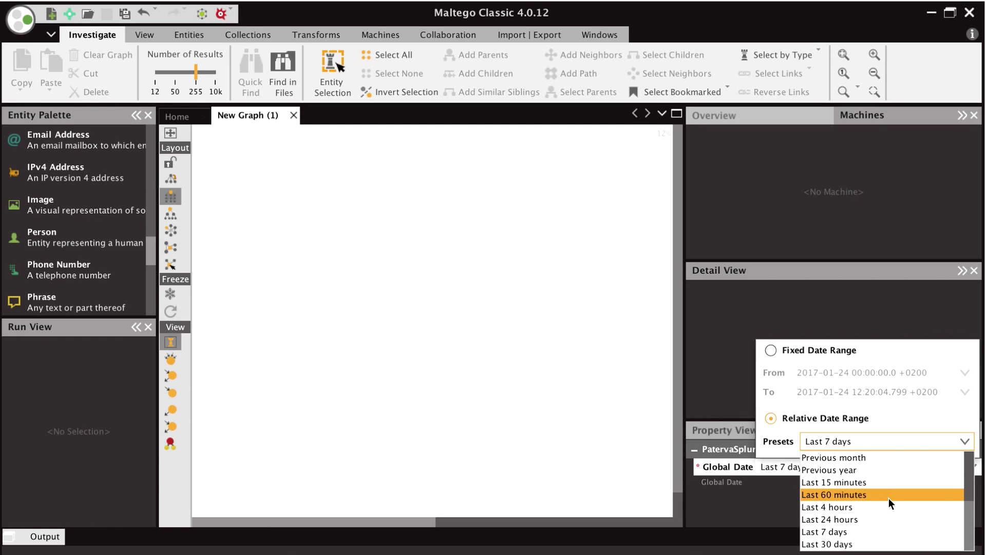
click(853, 531)
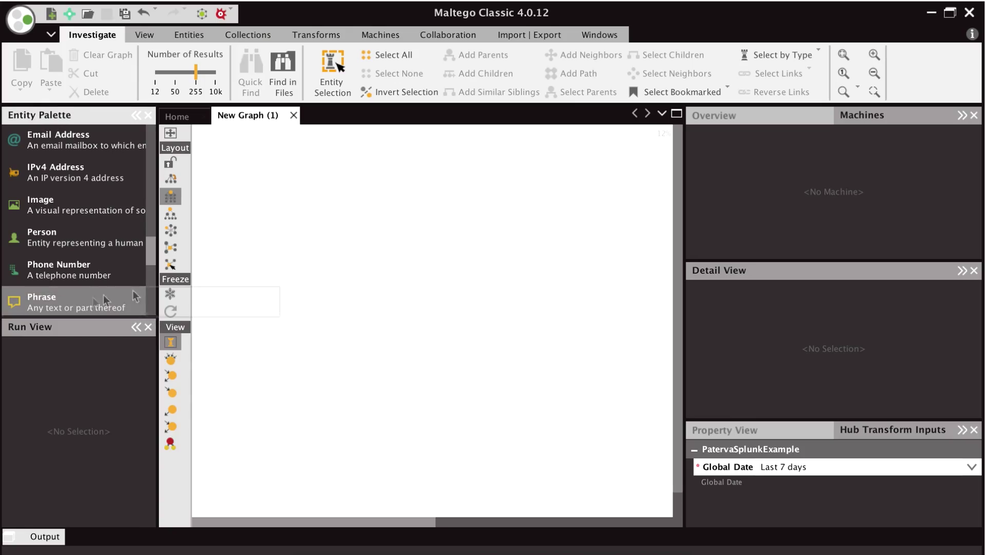
drag(77, 302, 432, 244)
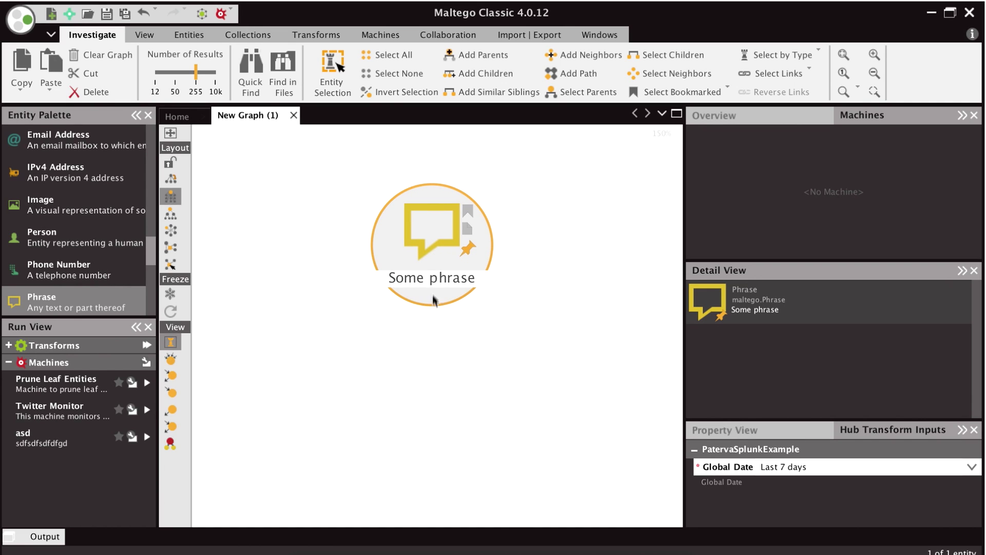
- Relabel the phrase 'wp-admin' and run PatervaSplunkExample's Search URI transform on it
double_click(433, 281)
text(wp-admin)
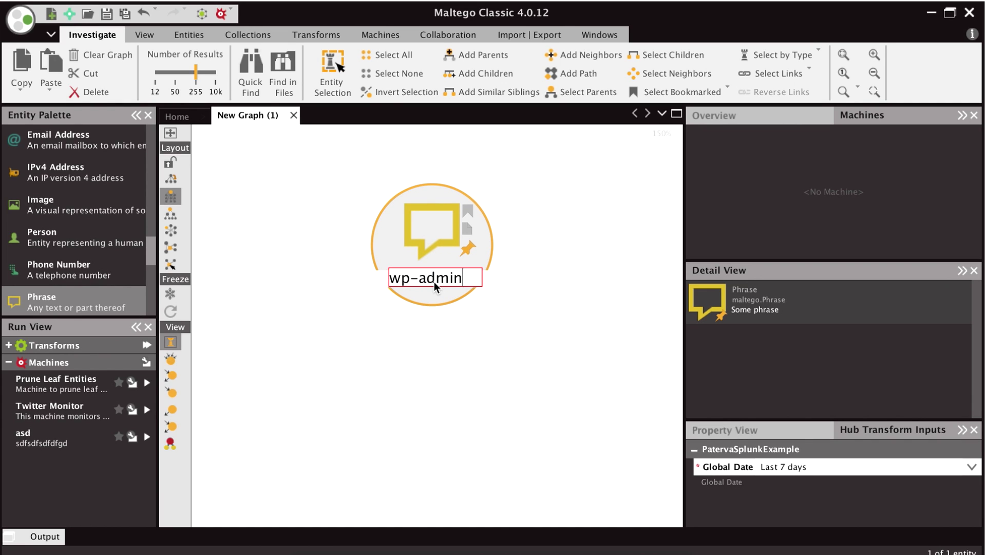
key(Return)
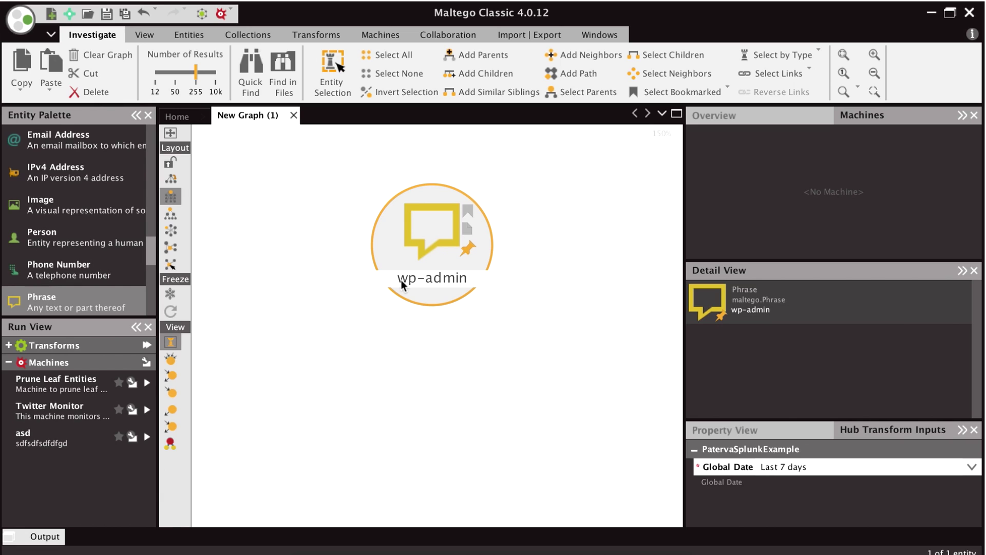
right_click(537, 257)
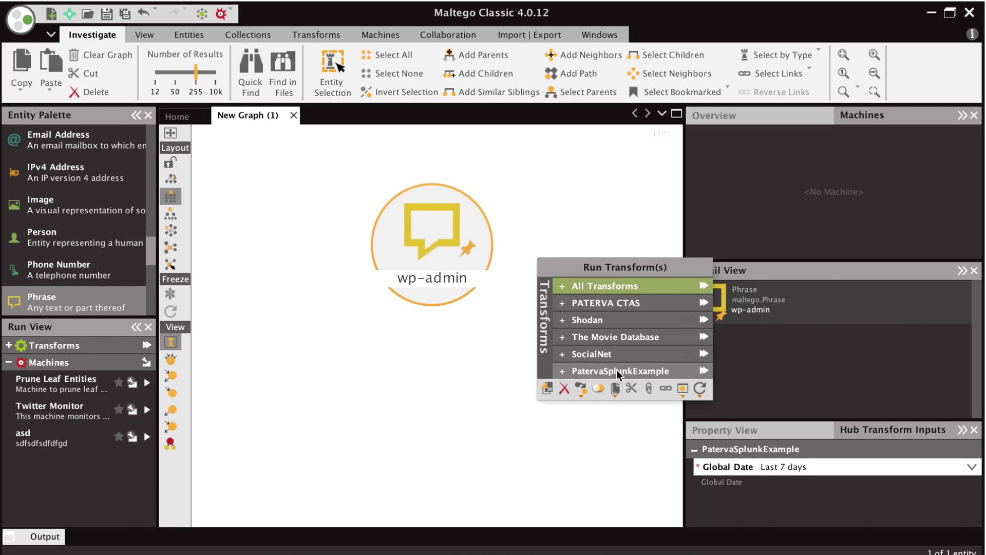
click(631, 370)
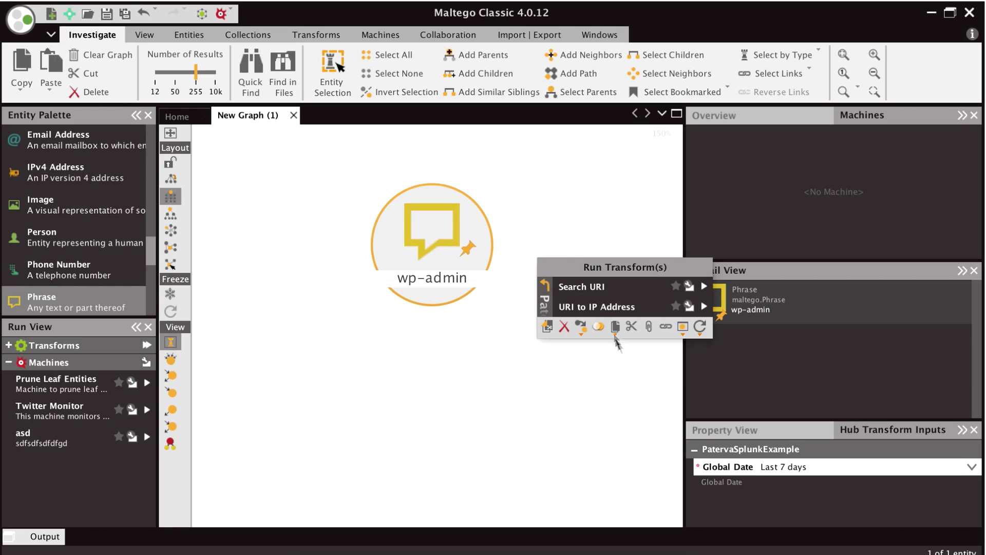
click(599, 286)
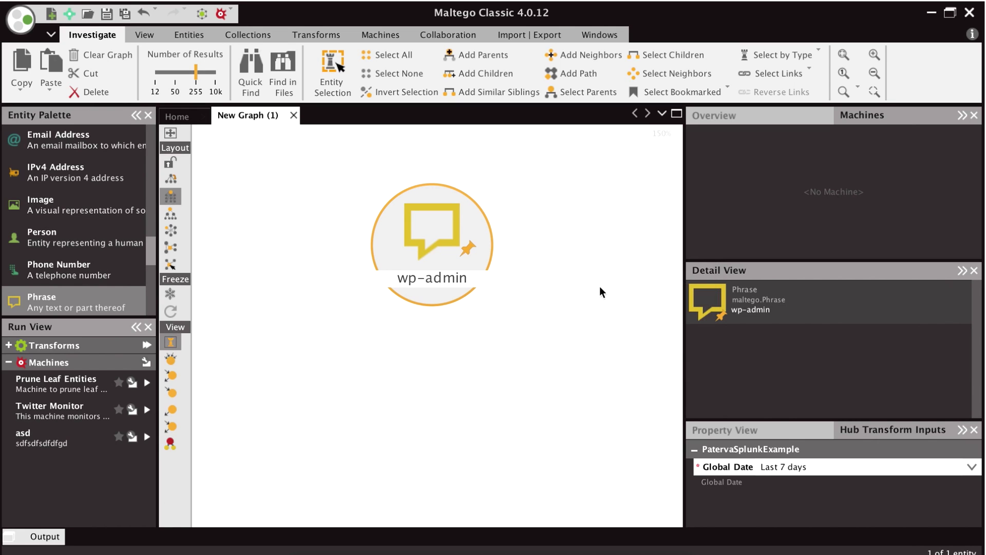
- Inspect the returned URI phrases, then box-select all 25 of them
click(563, 269)
scroll(564, 268, down, 5)
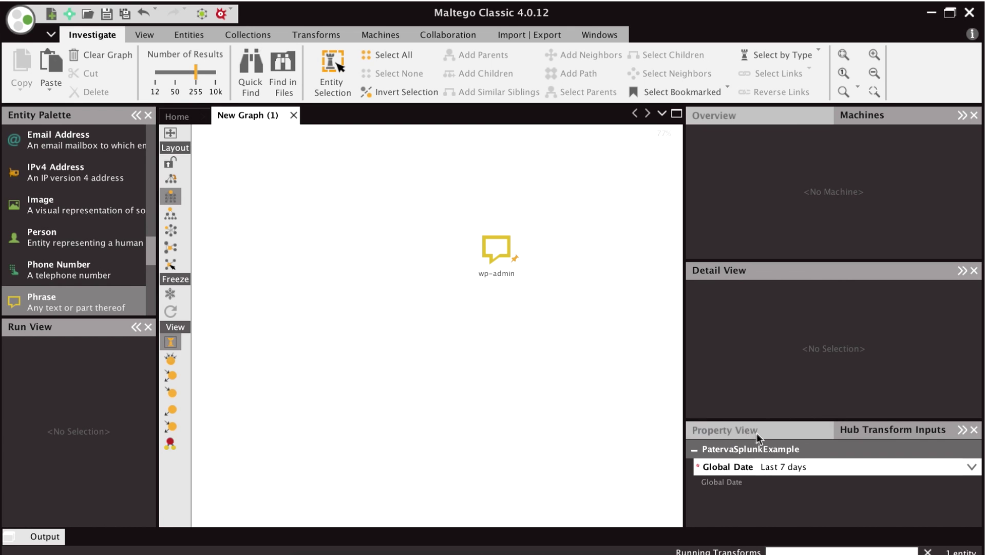
click(497, 309)
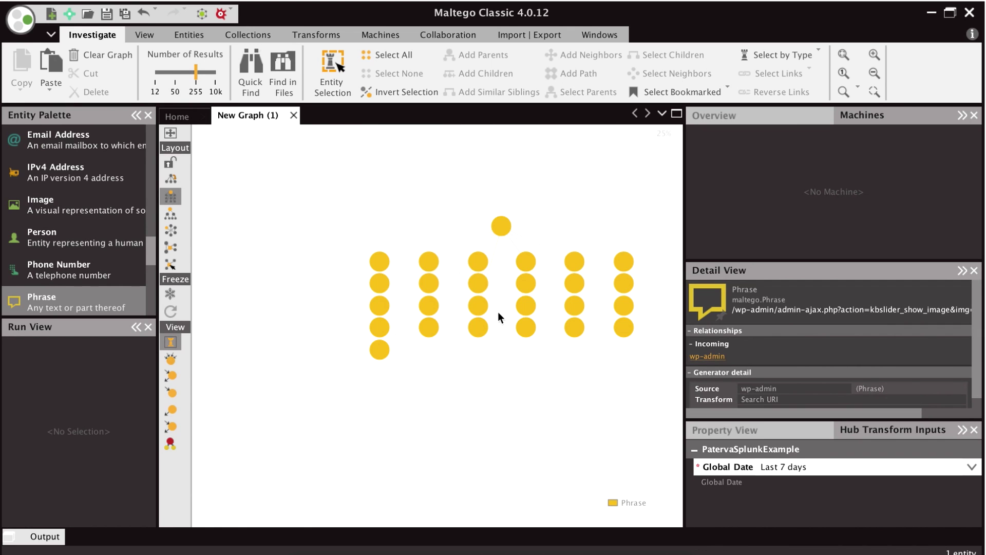
scroll(498, 312, up, 2)
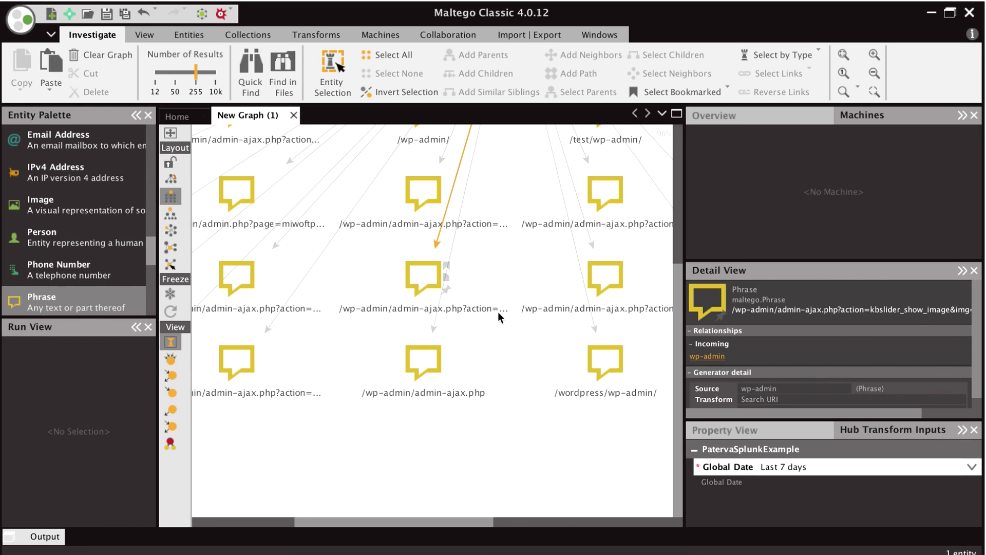
click(491, 205)
key(ctrl+z)
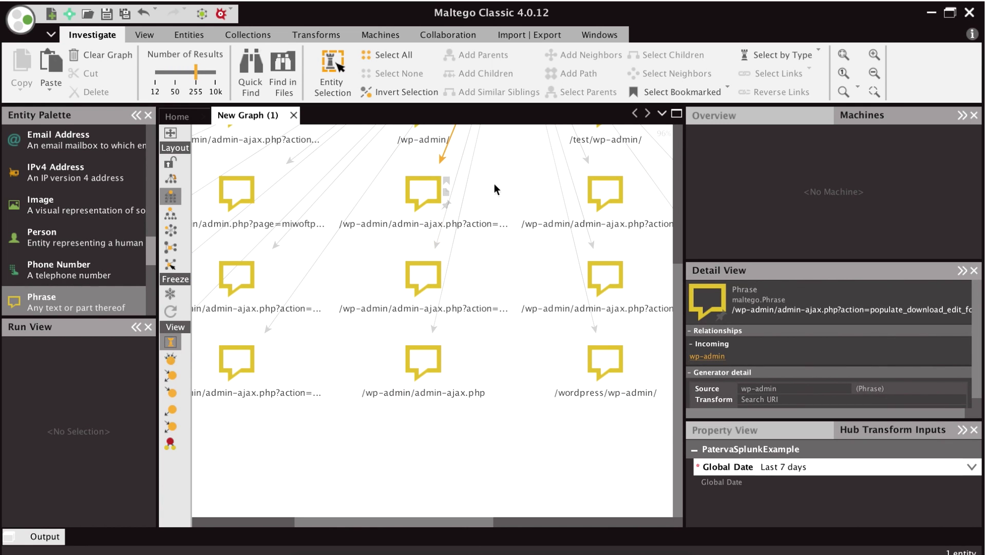
key(ctrl+z)
key(ctrl+z)
key(ctrl+z)
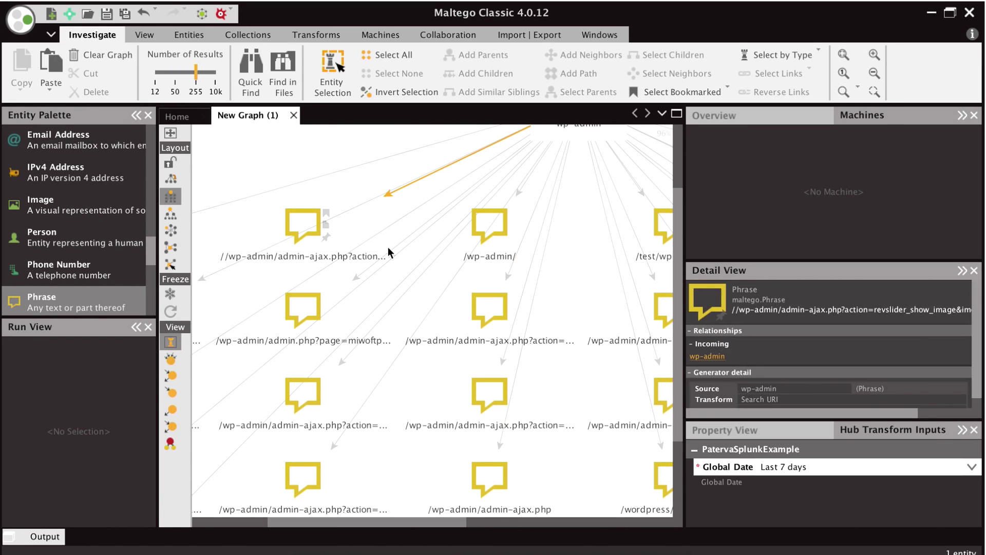
click(389, 250)
drag(329, 237, 543, 337)
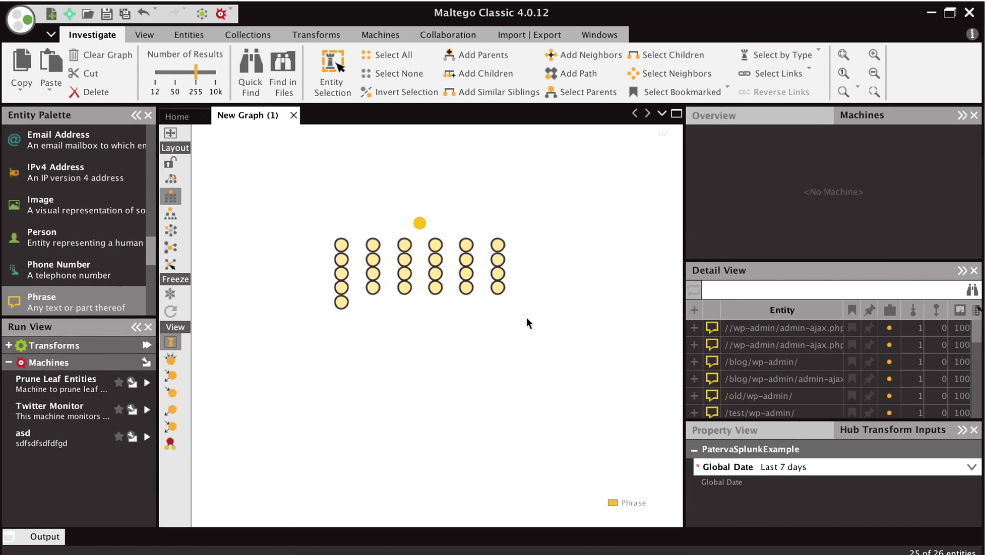
- Run PatervaSplunkExample's URI to IP Address transform on the selected URI phrases
right_click(527, 318)
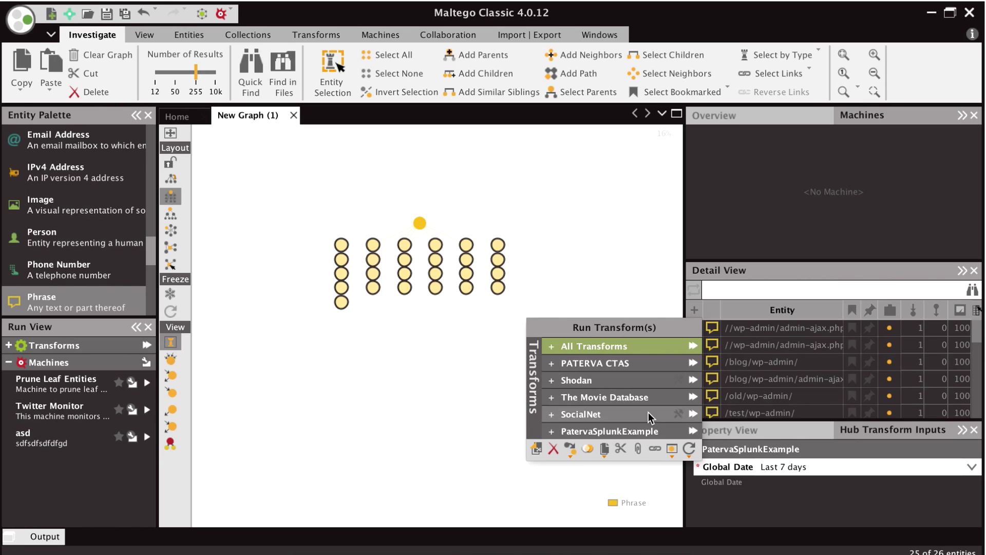
click(643, 427)
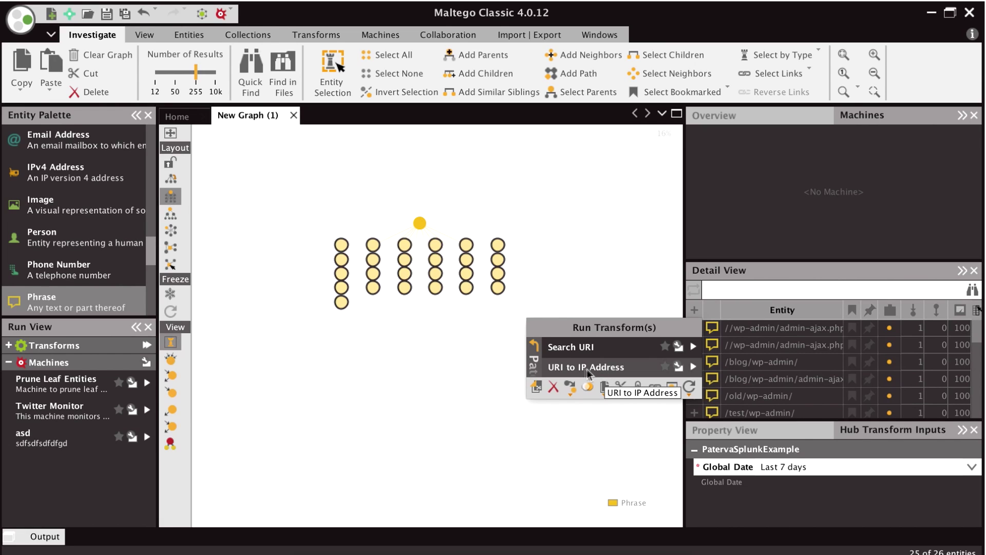
click(590, 368)
- Zoom in to inspect the new IPv4 nodes, such as 195.154.199.140, and their links
click(425, 340)
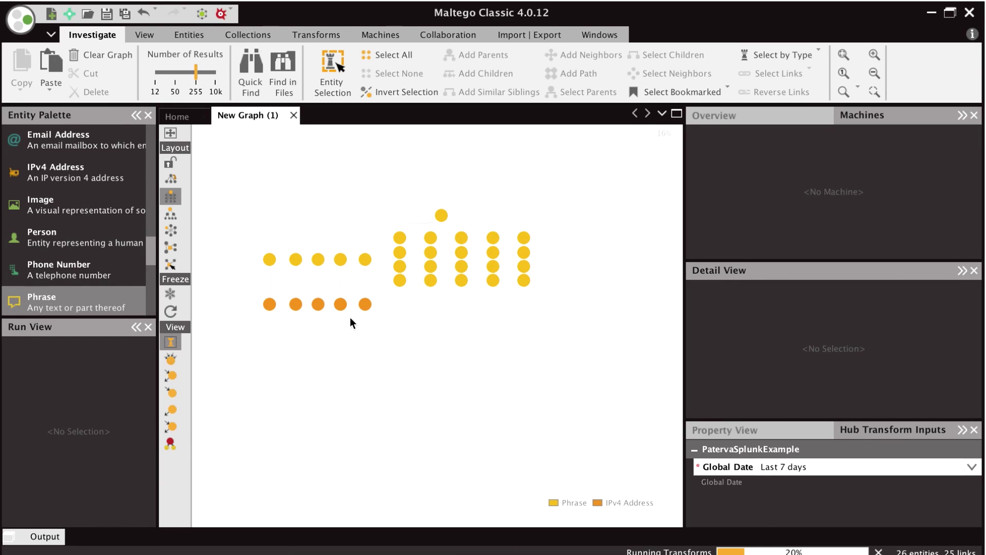
scroll(350, 323, up, 2)
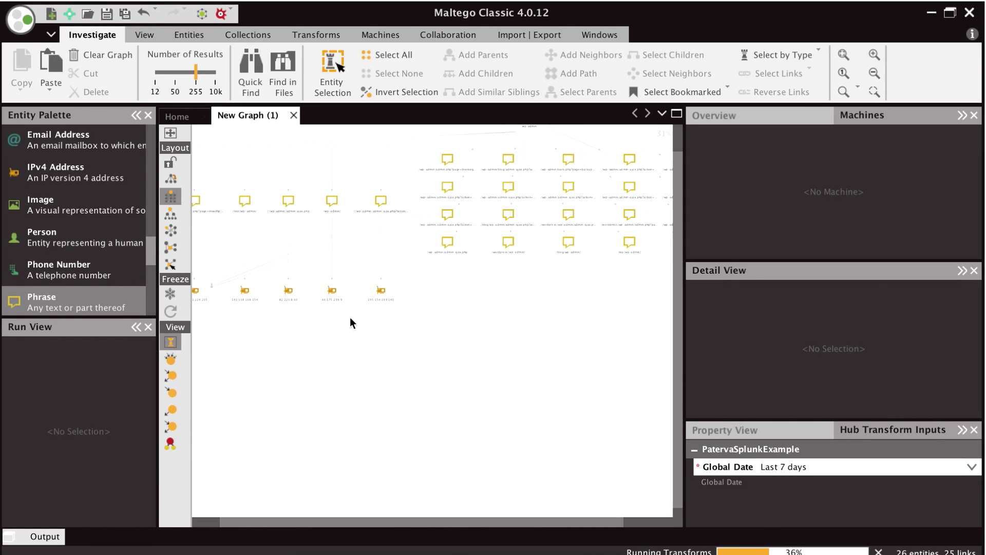
click(380, 291)
scroll(380, 291, up, 3)
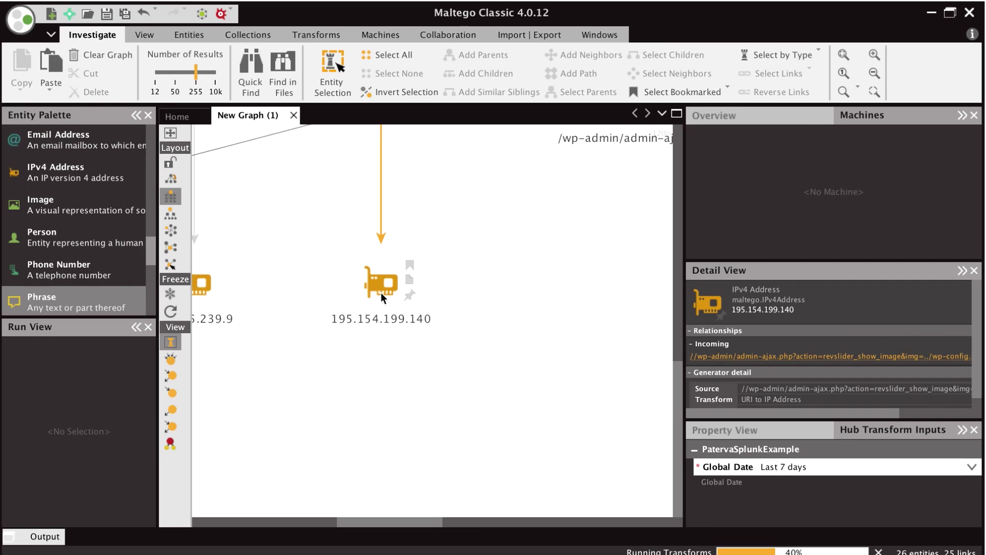
click(441, 174)
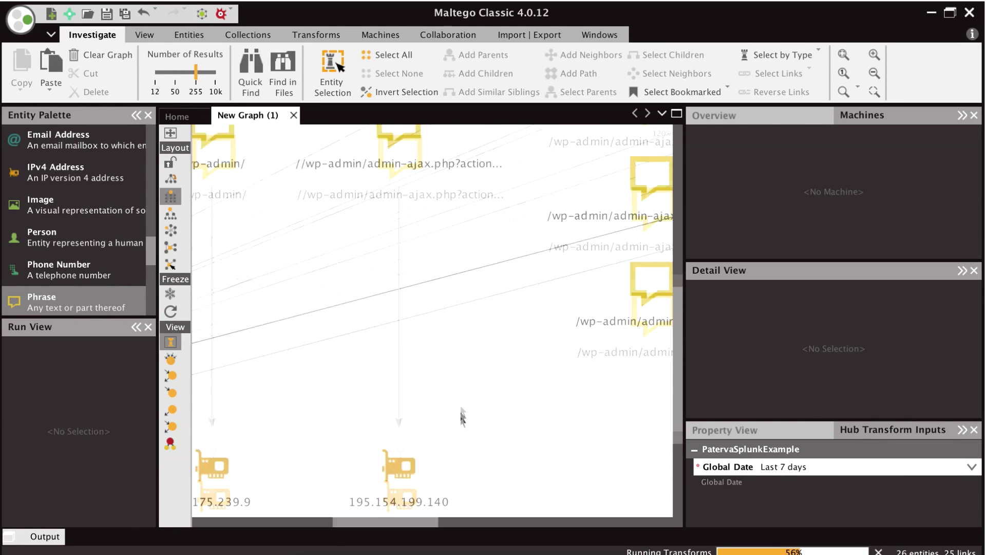
click(353, 241)
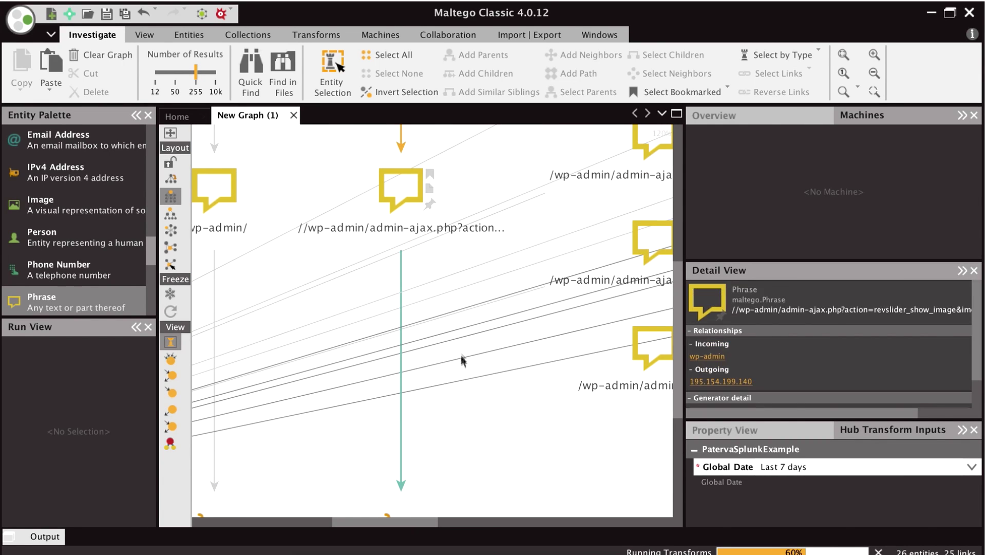
scroll(461, 357, down, 5)
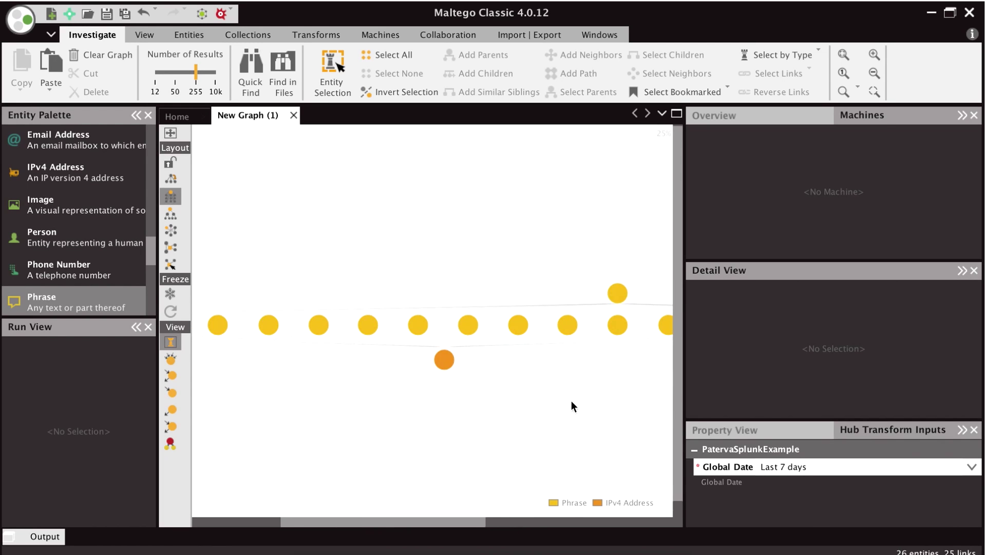
- Inspect an IPv4 node and its linked URI phrases, then pan the graph back
click(447, 350)
scroll(447, 351, up, 3)
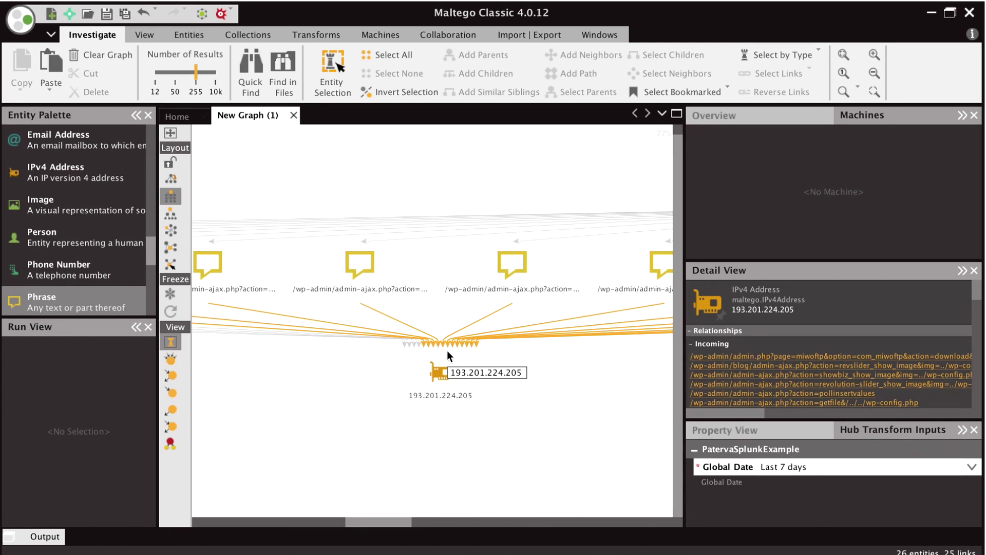
scroll(447, 350, up, 1)
click(483, 284)
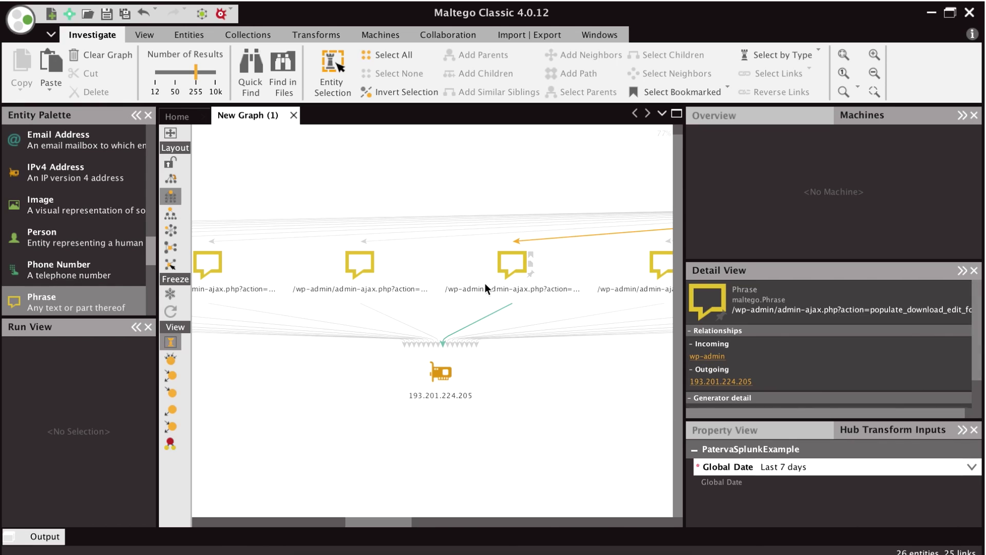
click(591, 341)
scroll(571, 384, down, 4)
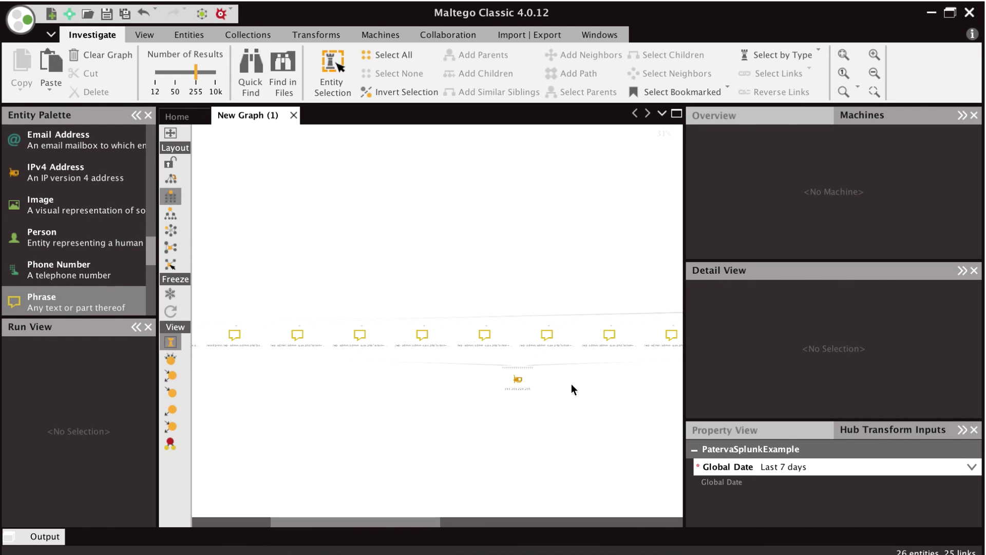
scroll(571, 383, down, 3)
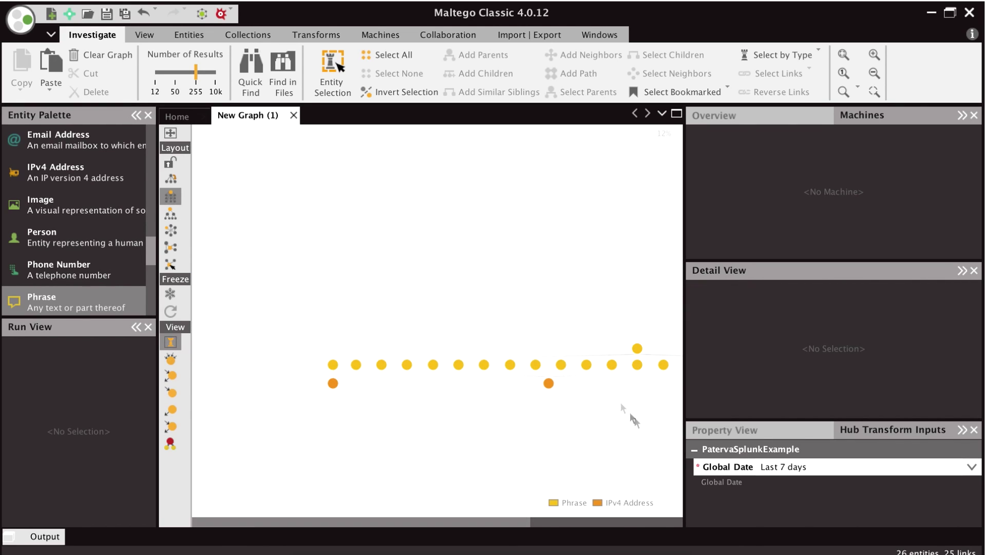
drag(638, 422, 489, 332)
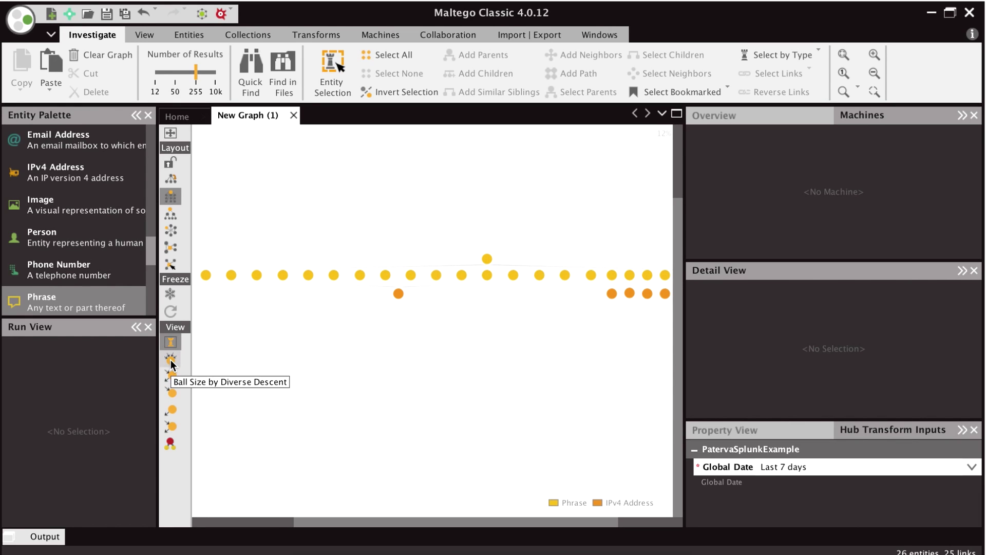
- Size nodes by Diverse Descent and apply a radial layout, making 193.201.224.205 the hub
click(171, 362)
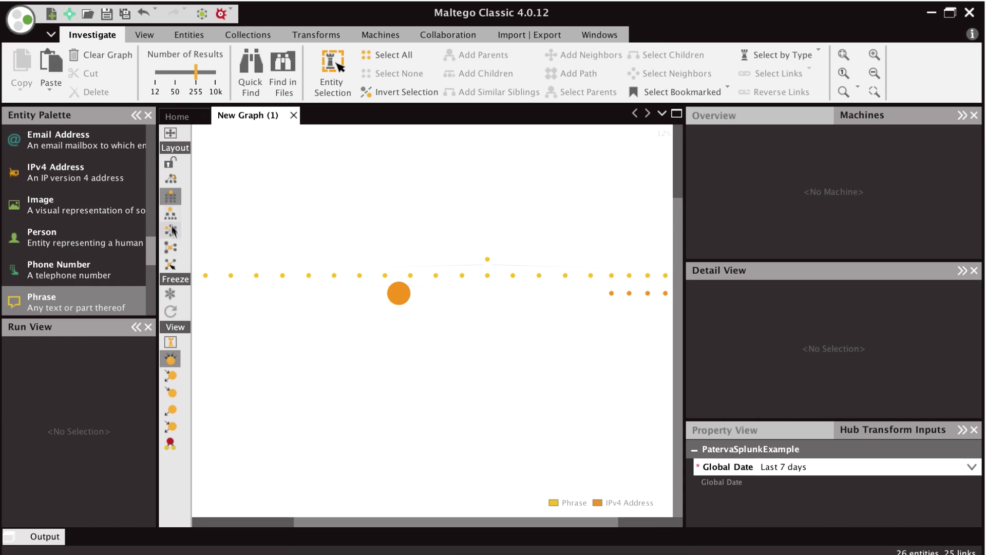
click(171, 248)
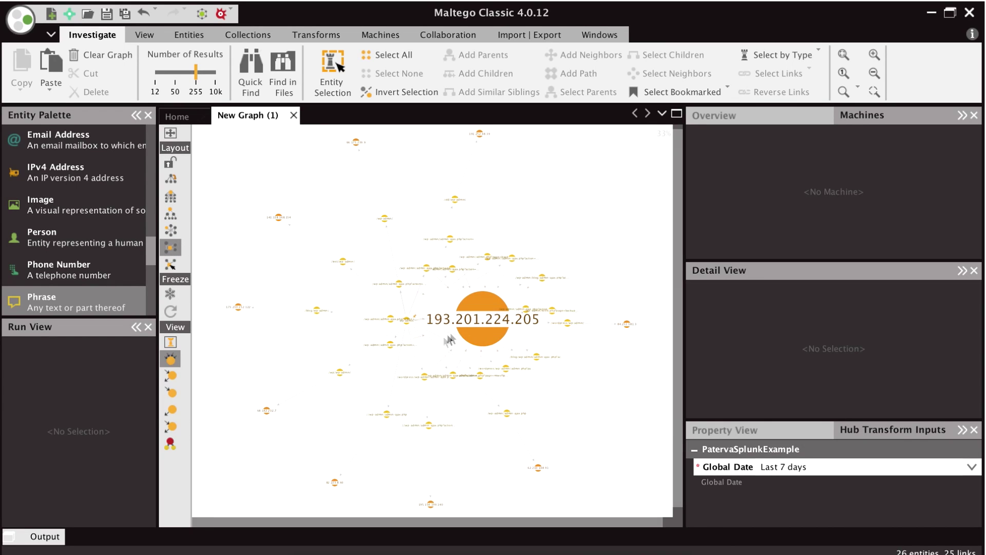
mouse_move(483, 320)
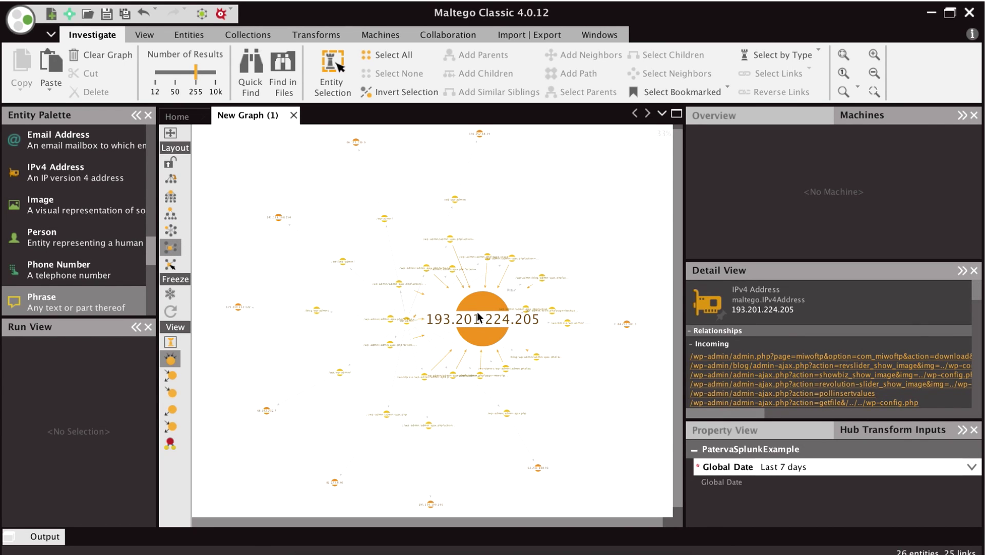